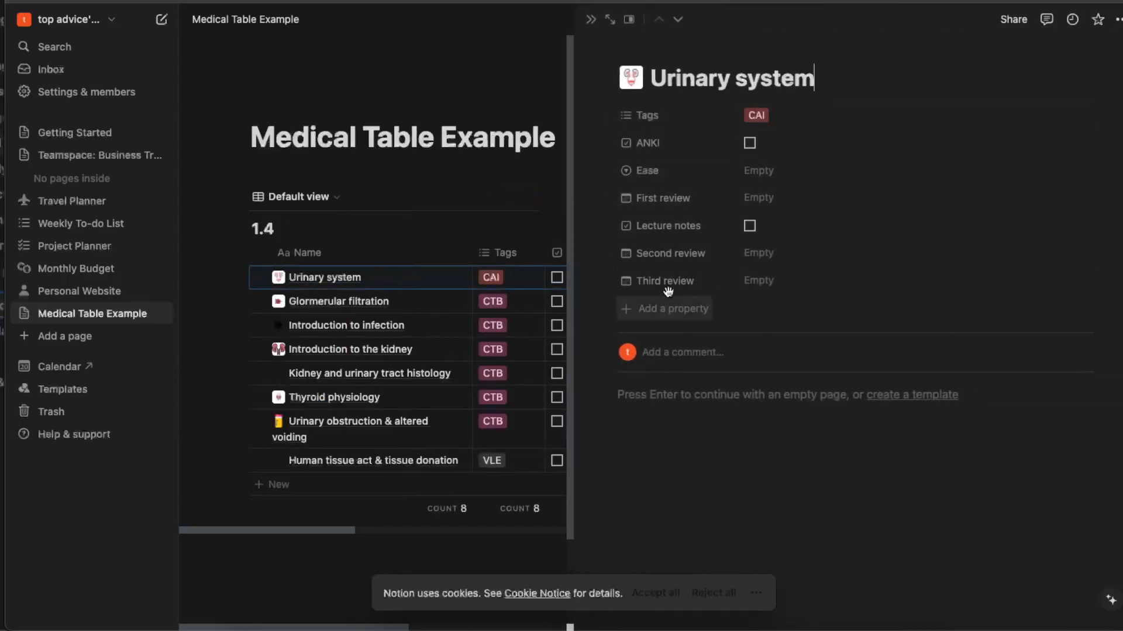
Step: Close the Urinary system entry and create a new page titled "example med"
{"action": "left_click", "coordinate": [510, 49]}
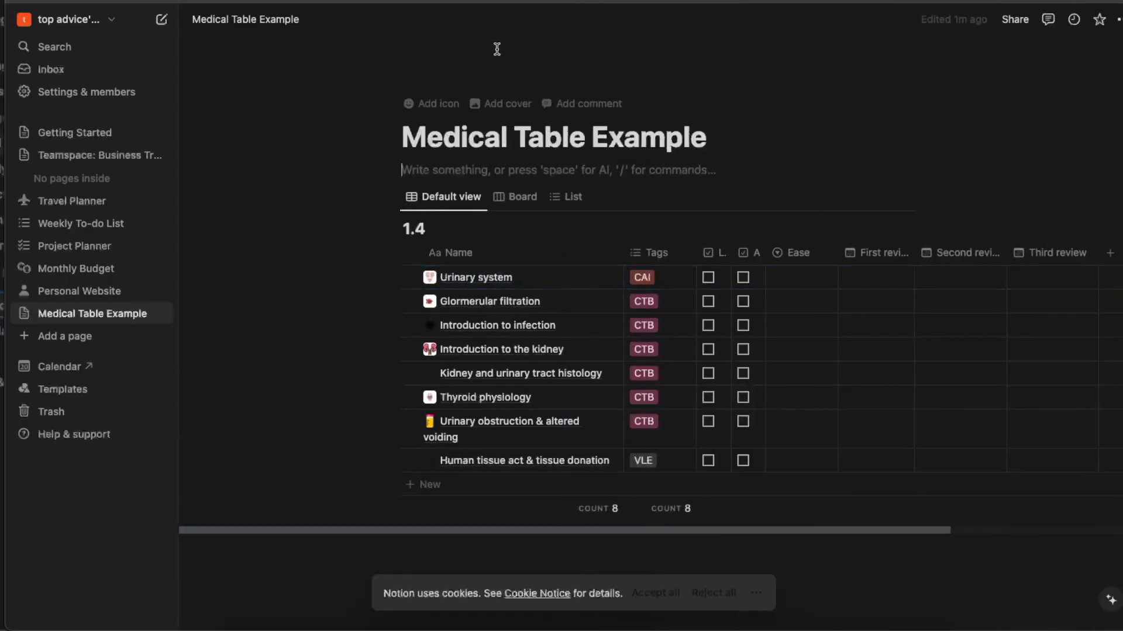
{"action": "left_click", "coordinate": [75, 342]}
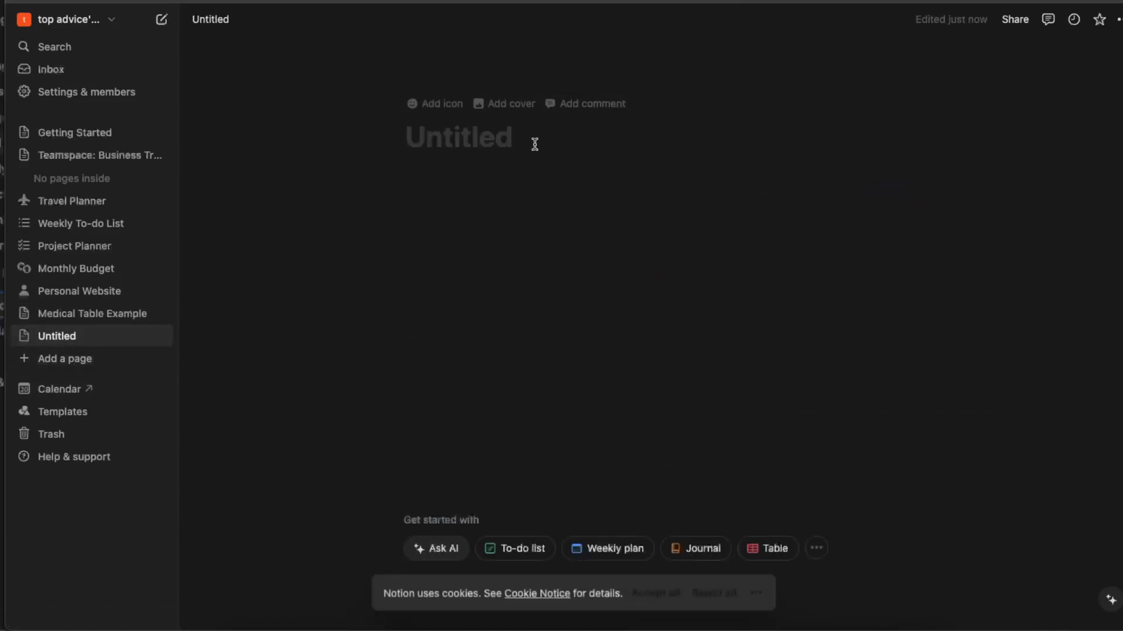
{"action": "type", "text": "example med"}
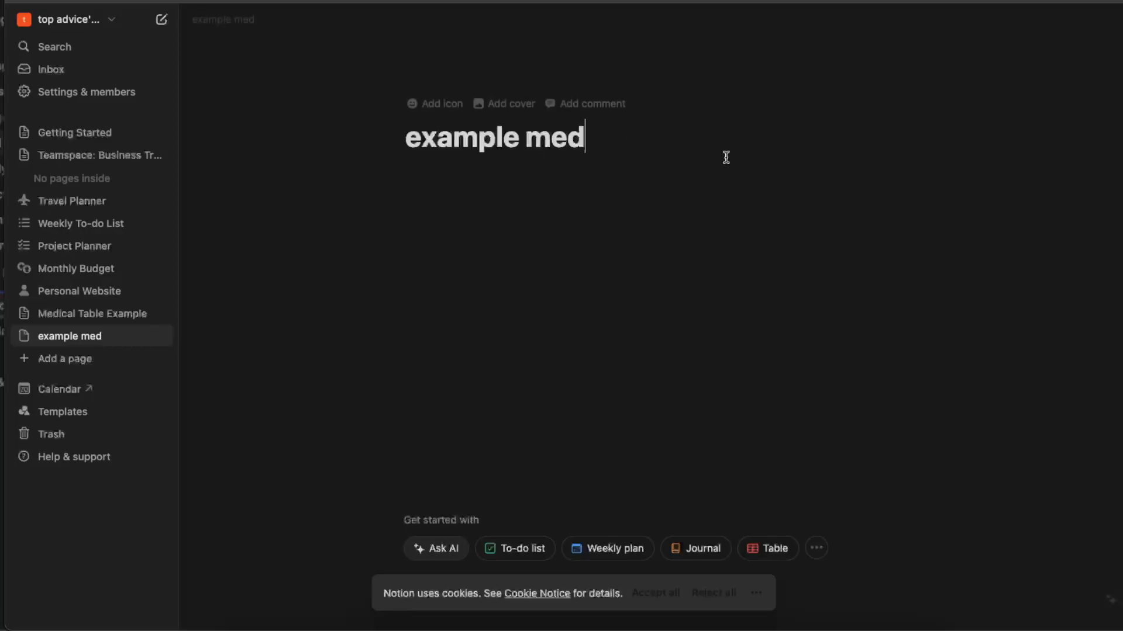
{"action": "key", "text": "Return"}
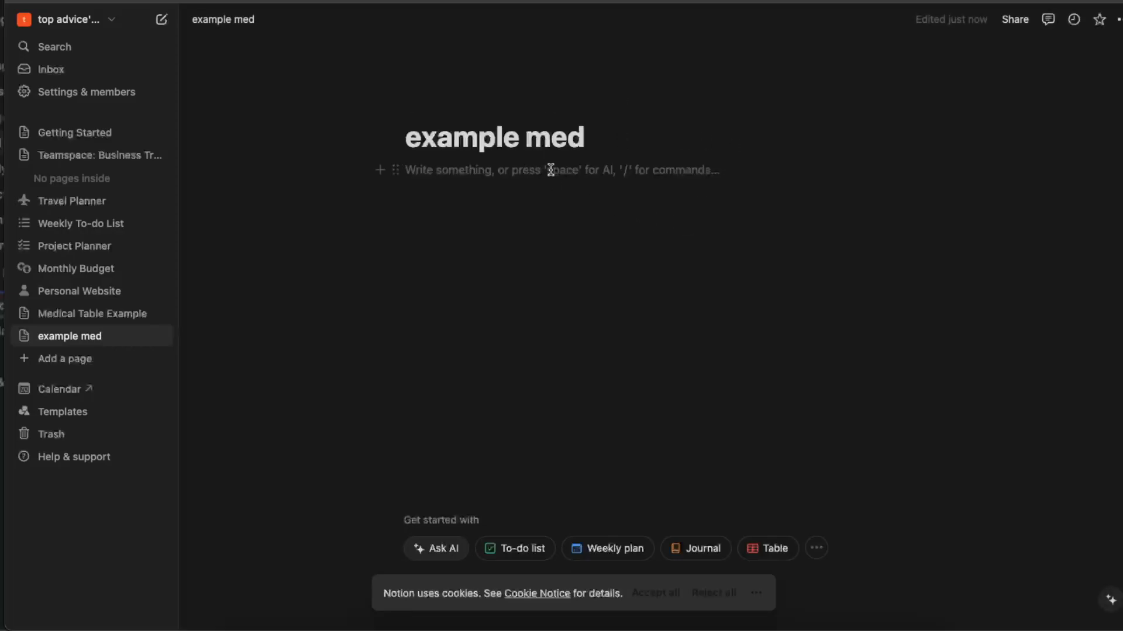
Step: Insert a new inline database into the body of the example med page
{"action": "left_click", "coordinate": [380, 172]}
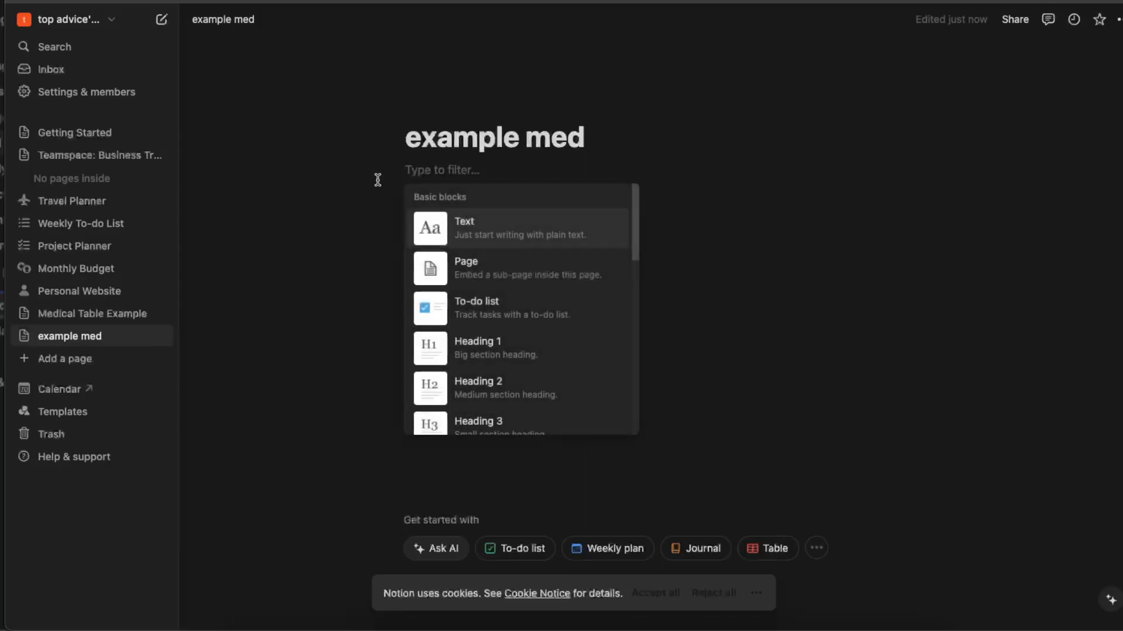
{"action": "left_click", "coordinate": [515, 173]}
{"action": "type", "text": "/"}
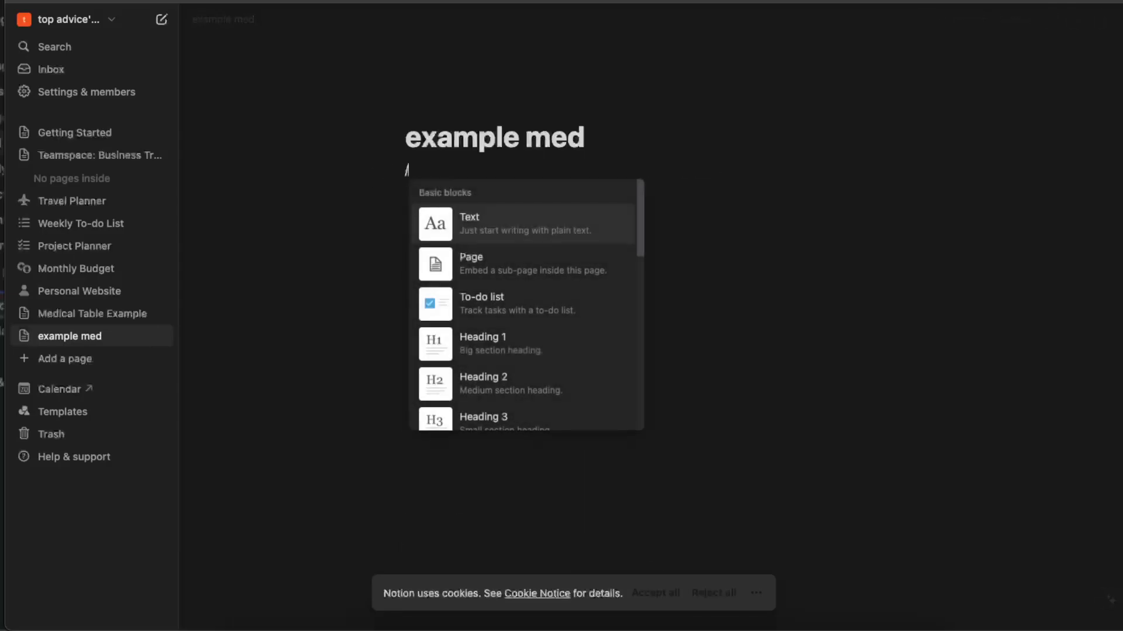
{"action": "scroll", "coordinate": [598, 283], "scroll_direction": "down", "scroll_amount": 8}
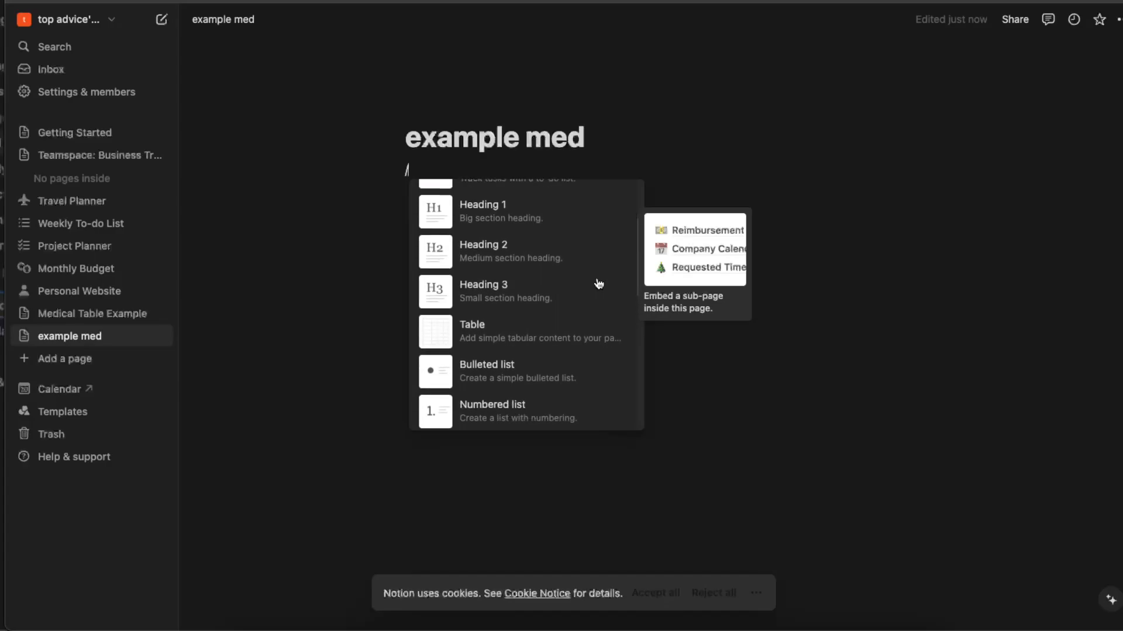
{"action": "scroll", "coordinate": [598, 283], "scroll_direction": "down", "scroll_amount": 8}
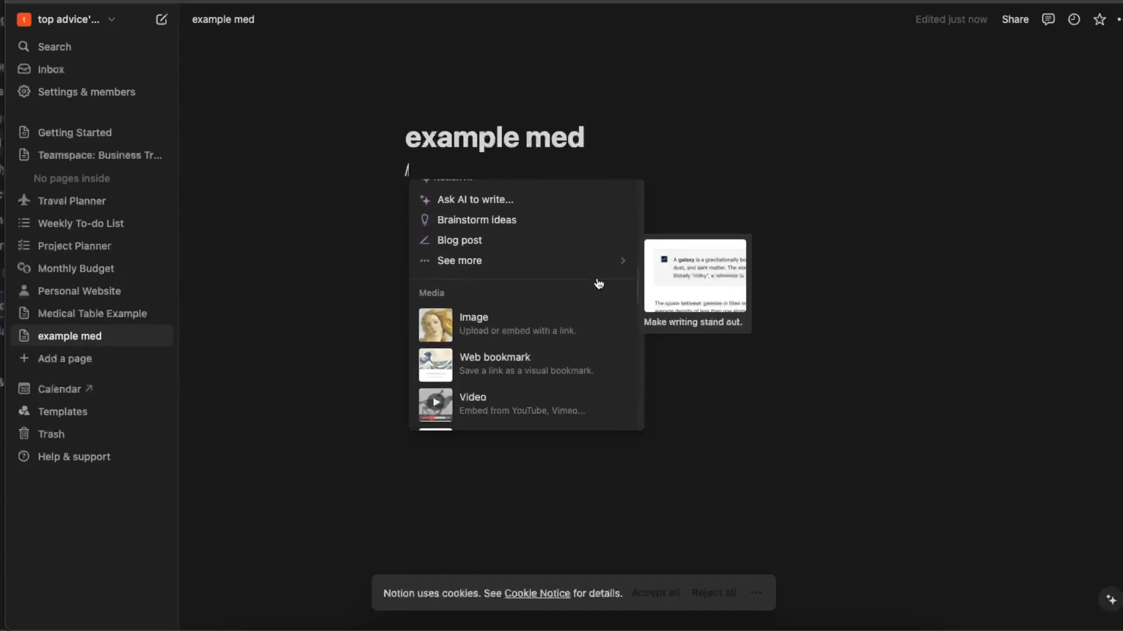
{"action": "scroll", "coordinate": [598, 283], "scroll_direction": "down", "scroll_amount": 4}
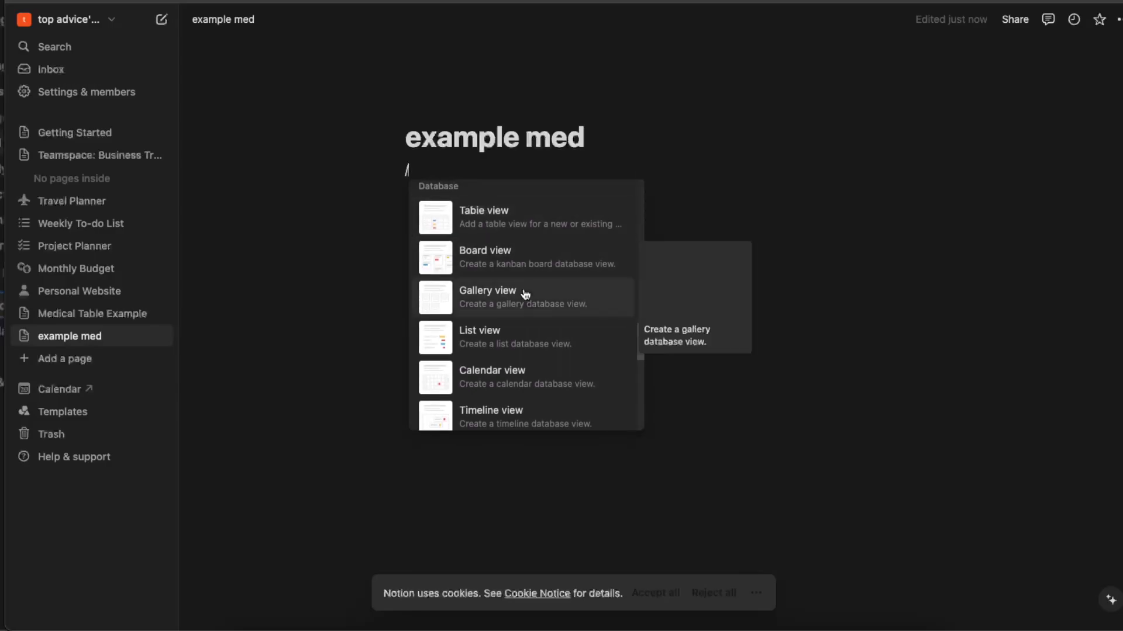
{"action": "scroll", "coordinate": [528, 323], "scroll_direction": "down", "scroll_amount": 3}
{"action": "scroll", "coordinate": [529, 358], "scroll_direction": "down", "scroll_amount": 1}
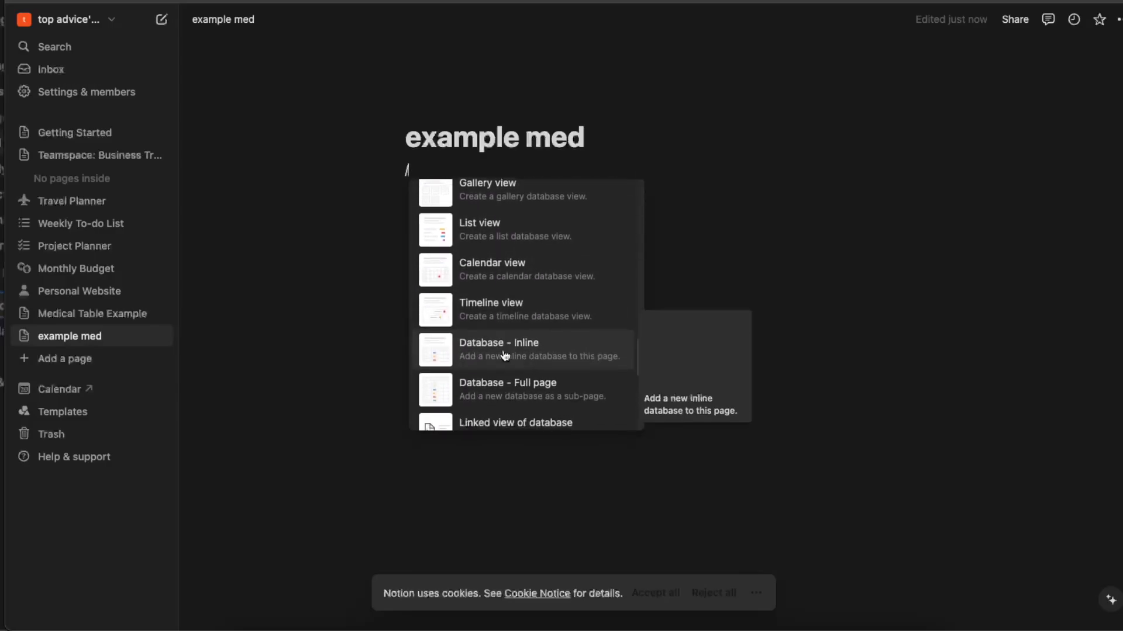
{"action": "left_click", "coordinate": [510, 351]}
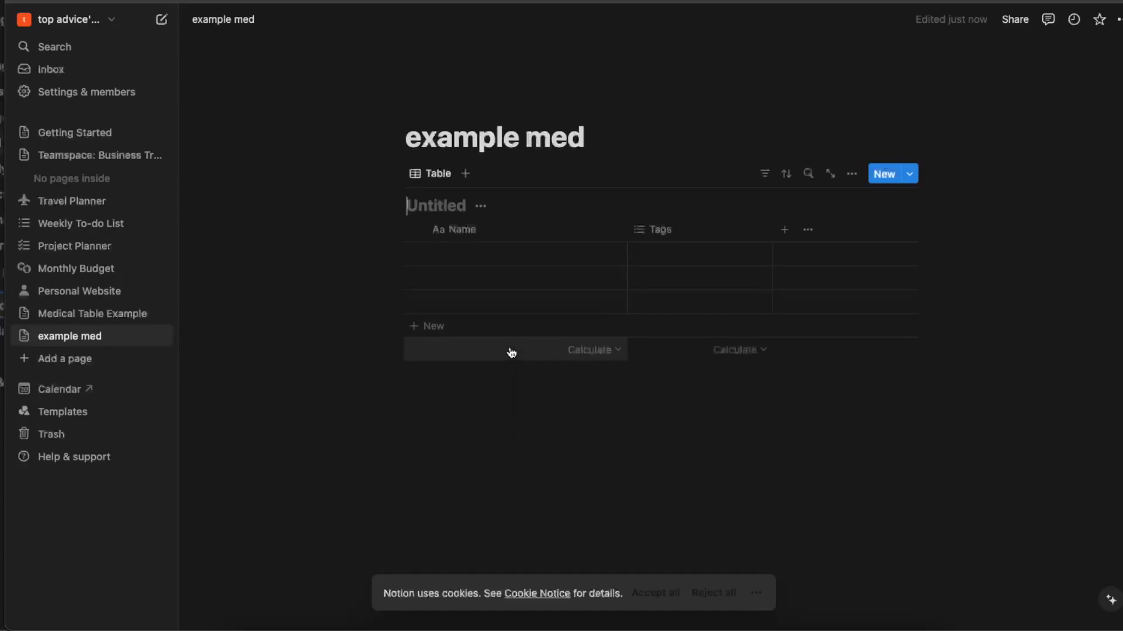
Step: Title the database "lectures" and name its first row "Lecture 1"
{"action": "left_click", "coordinate": [424, 207]}
{"action": "type", "text": "lectures"}
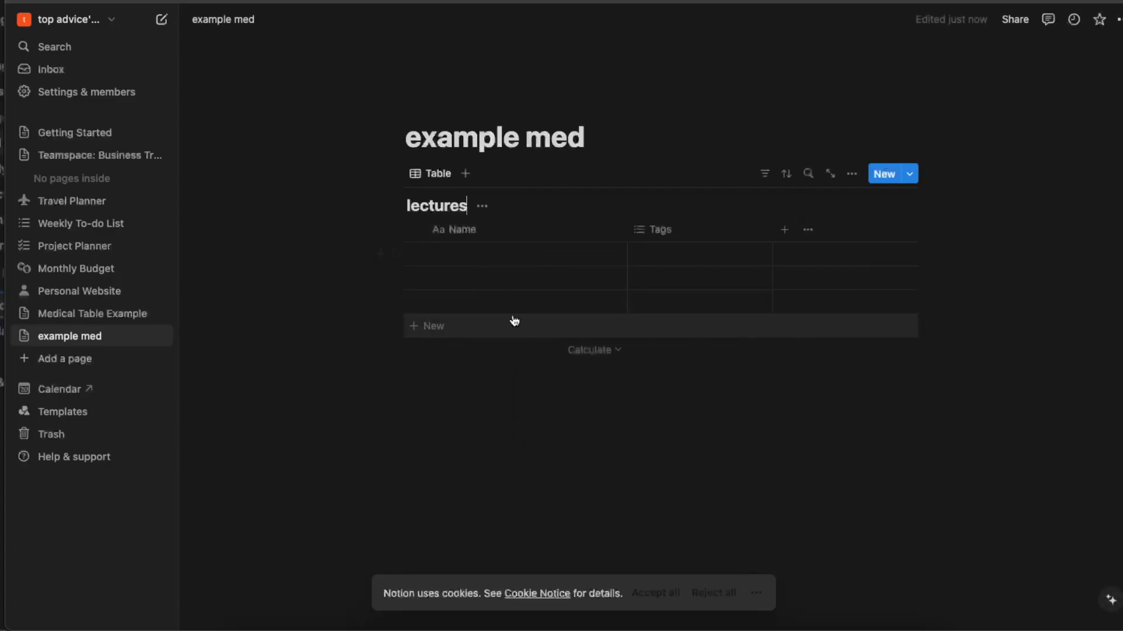
{"action": "left_click", "coordinate": [480, 251]}
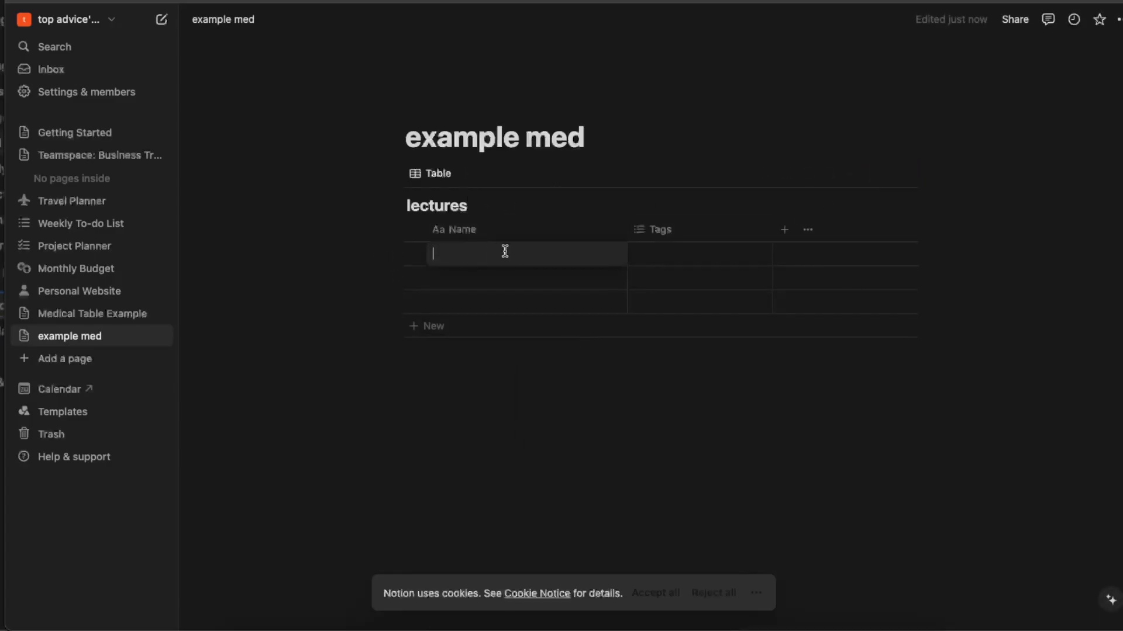
{"action": "type", "text": "Lecture 1"}
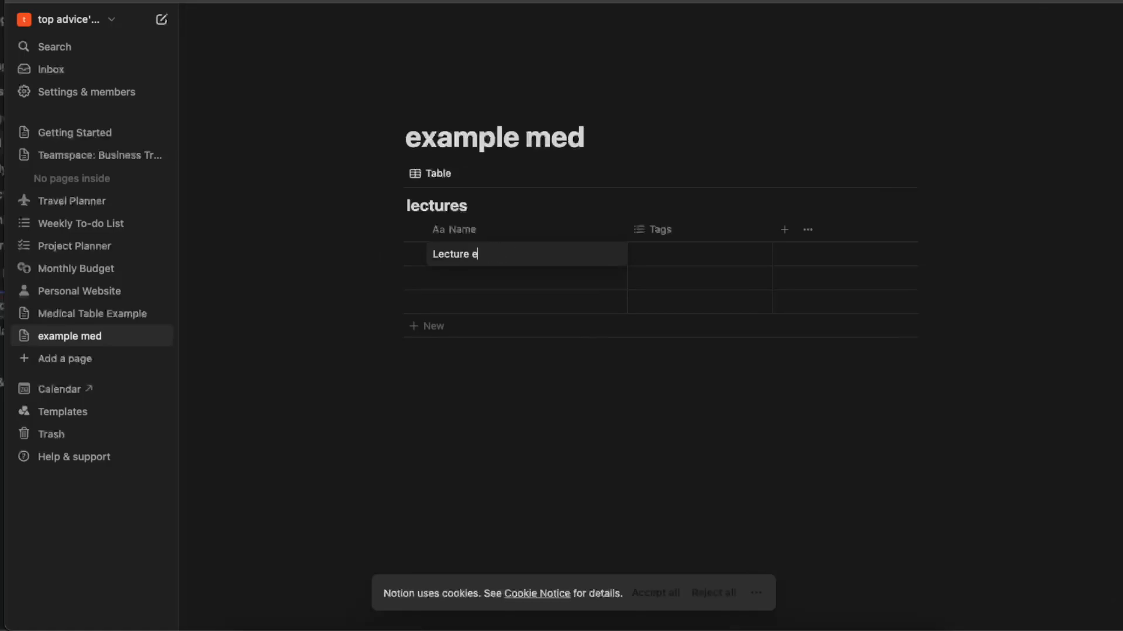
{"action": "key", "text": "Escape"}
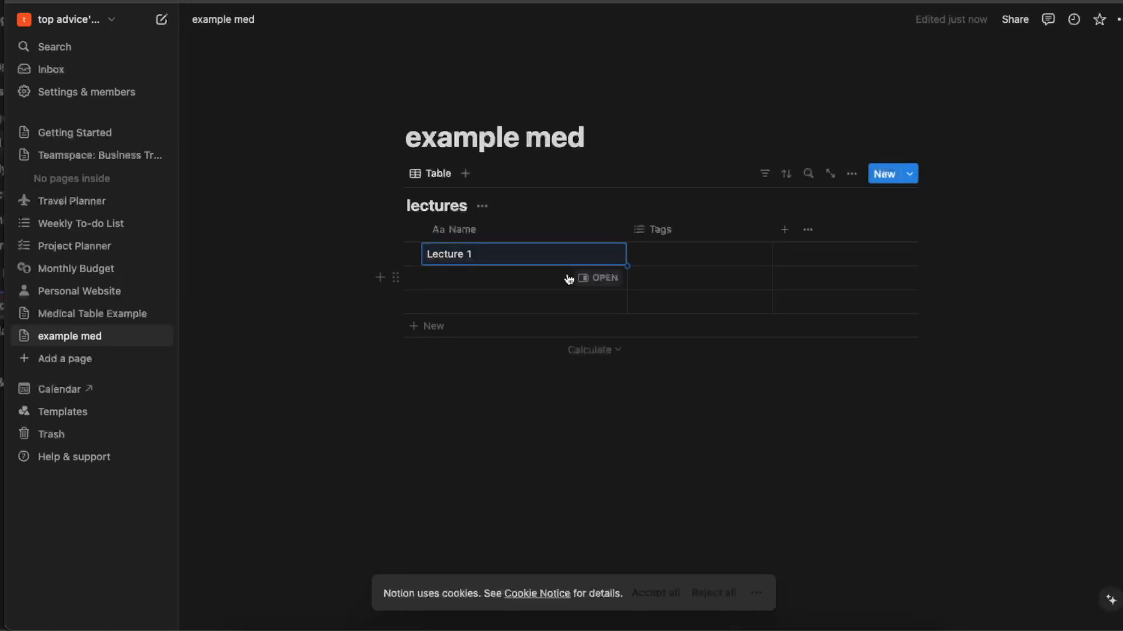
Step: Change the type of the Tags property to Select
{"action": "left_click", "coordinate": [646, 255]}
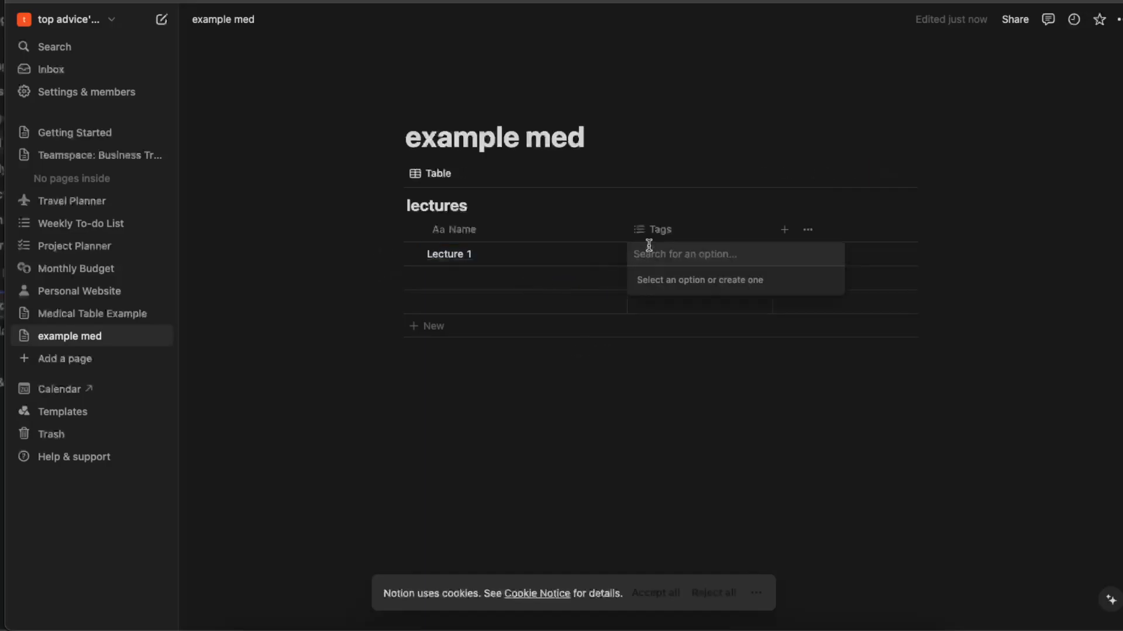
{"action": "left_click", "coordinate": [650, 230]}
{"action": "left_click", "coordinate": [653, 231]}
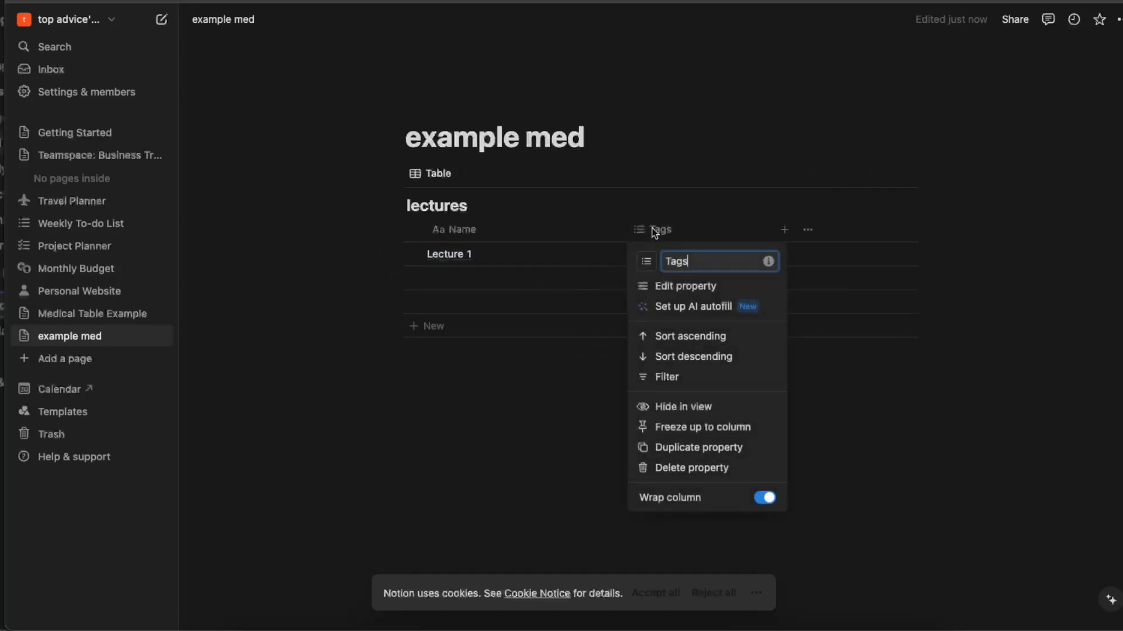
{"action": "type", "text": "O"}
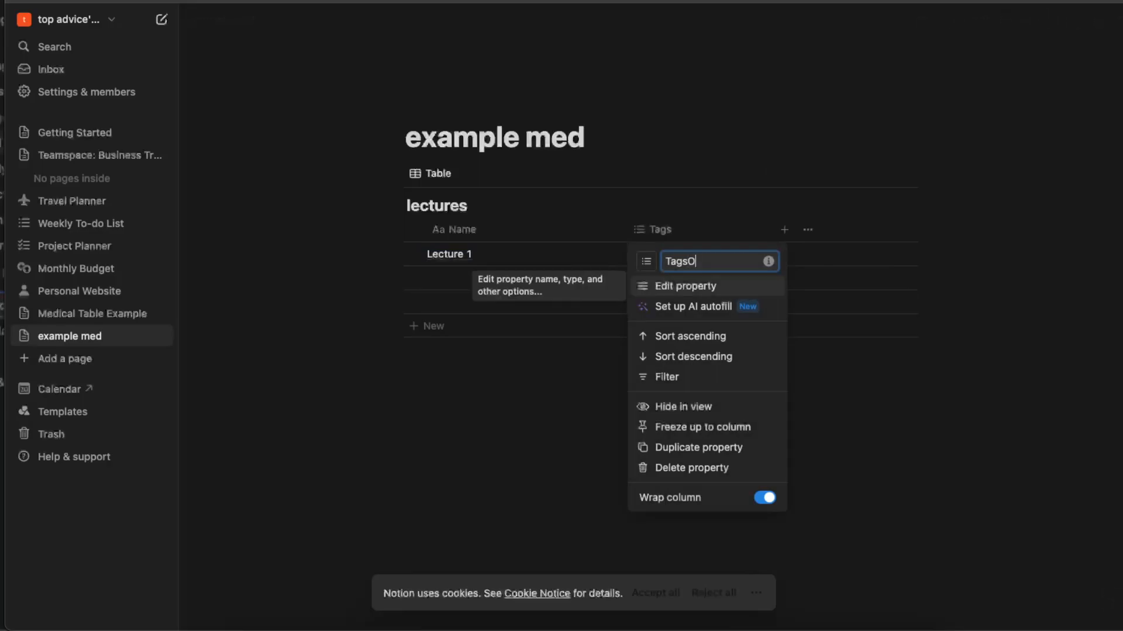
{"action": "left_click", "coordinate": [695, 284]}
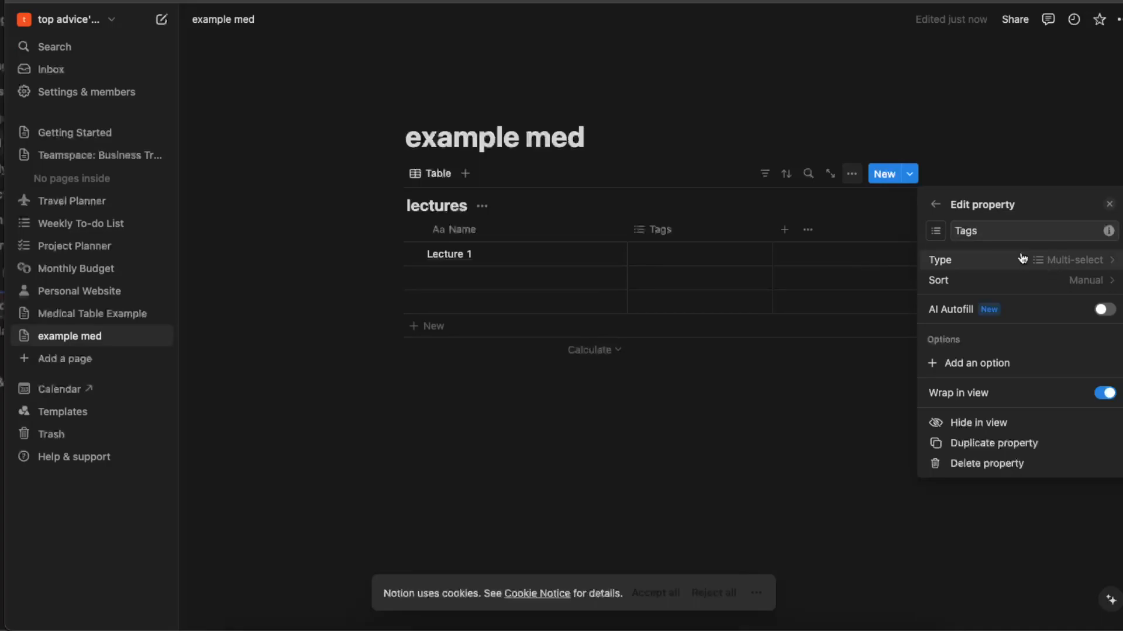
{"action": "left_click", "coordinate": [1075, 261]}
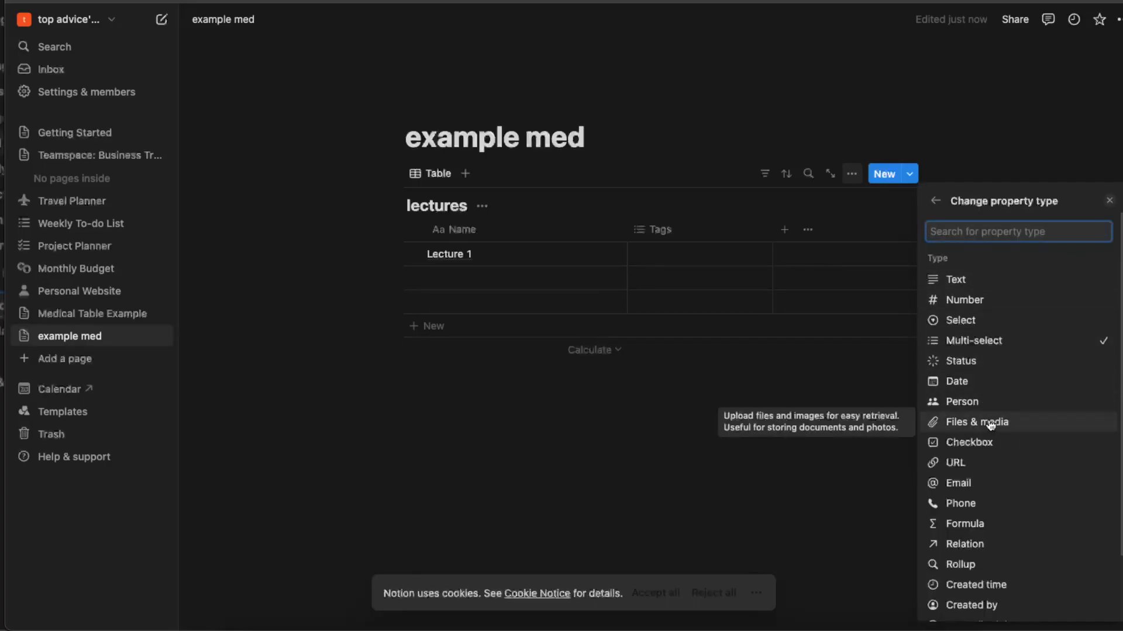
{"action": "left_click", "coordinate": [968, 321]}
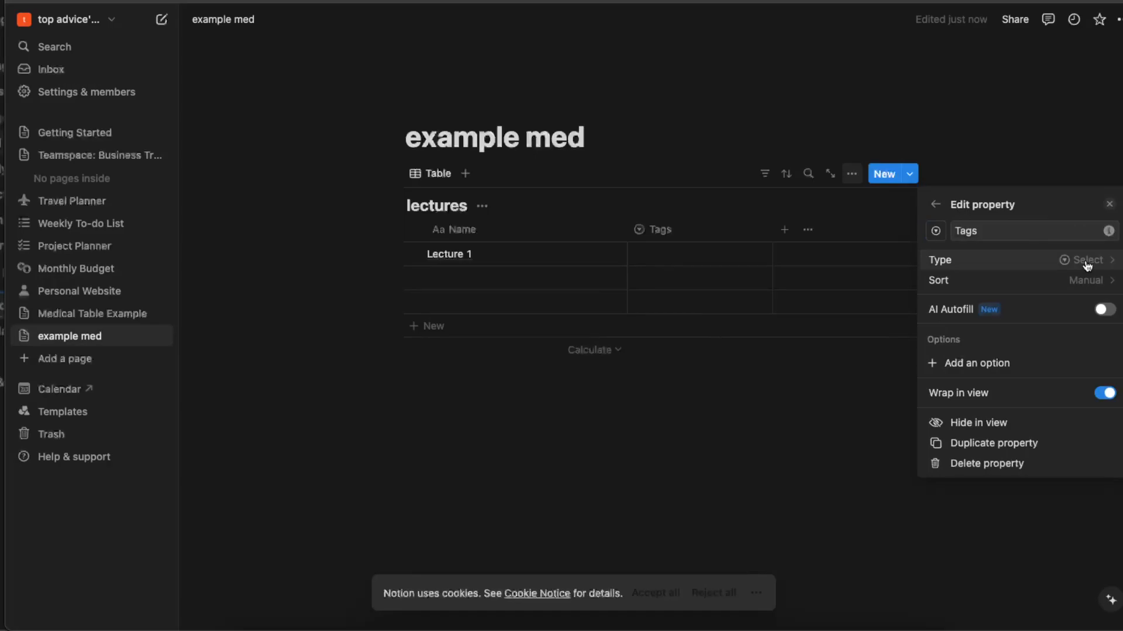
{"action": "left_click", "coordinate": [977, 363]}
{"action": "type", "text": "m"}
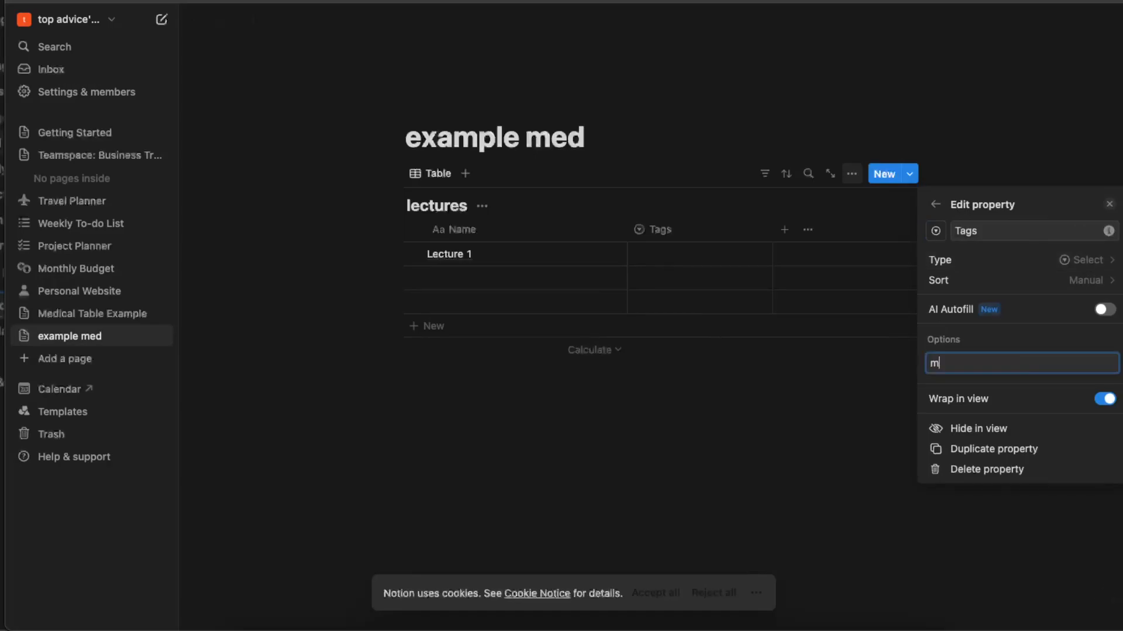
{"action": "type", "text": "odule 1"}
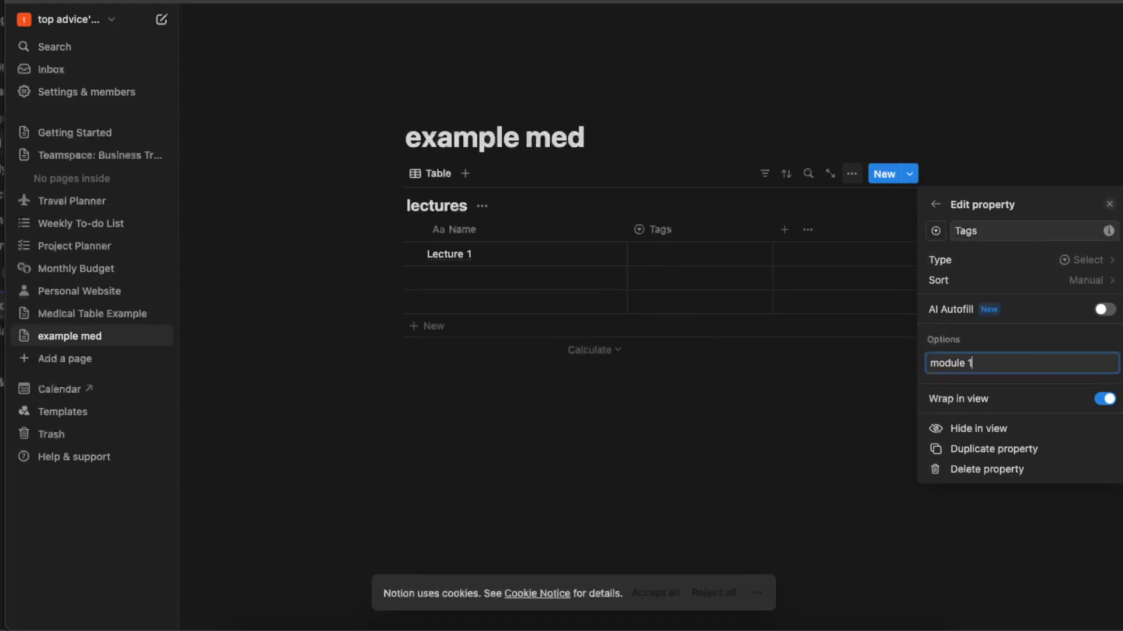
Step: Rename the Tags property to "module" and close its settings
{"action": "double_click", "coordinate": [985, 231]}
{"action": "type", "text": "m"}
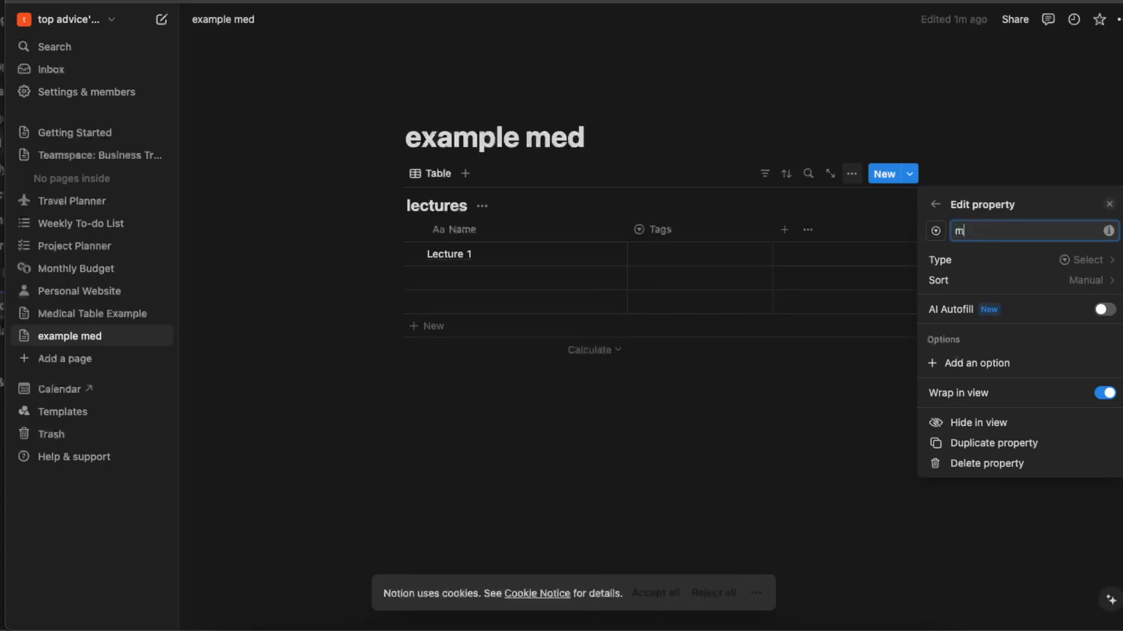
{"action": "type", "text": "odule"}
{"action": "left_click", "coordinate": [839, 444]}
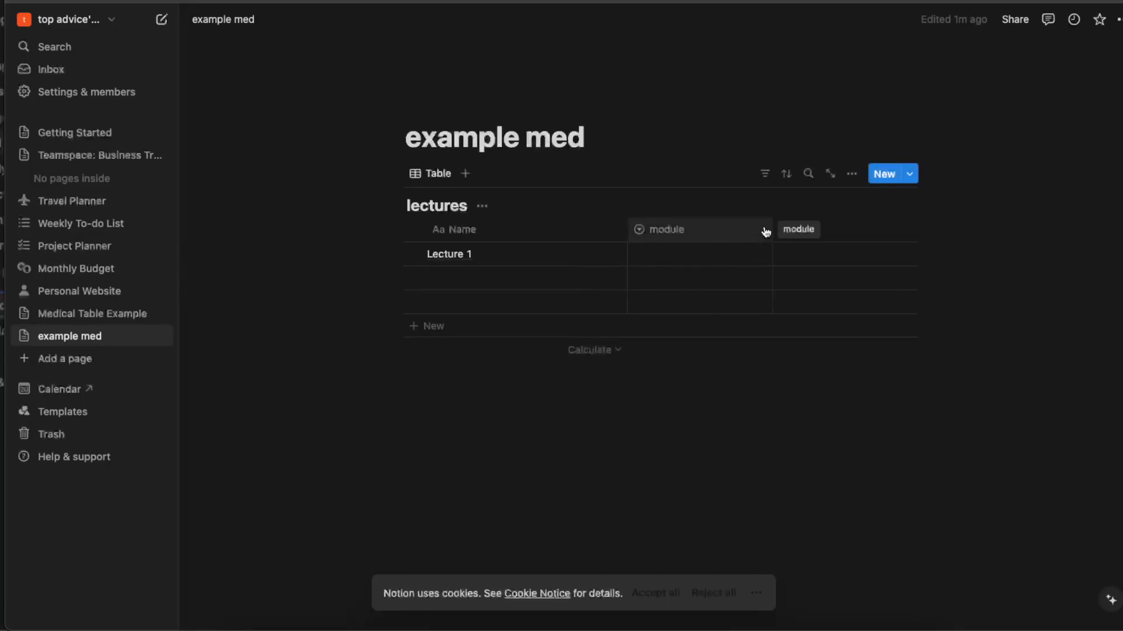
Step: Add a new Select property named "difficulty" to the lectures database
{"action": "left_click", "coordinate": [808, 229]}
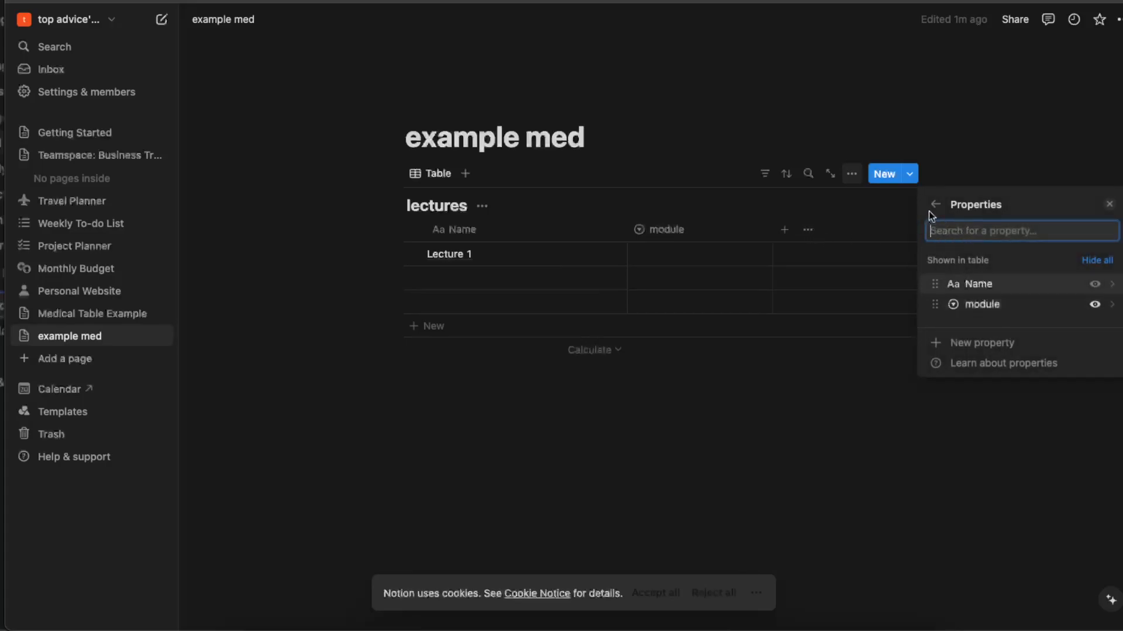
{"action": "left_click", "coordinate": [968, 343]}
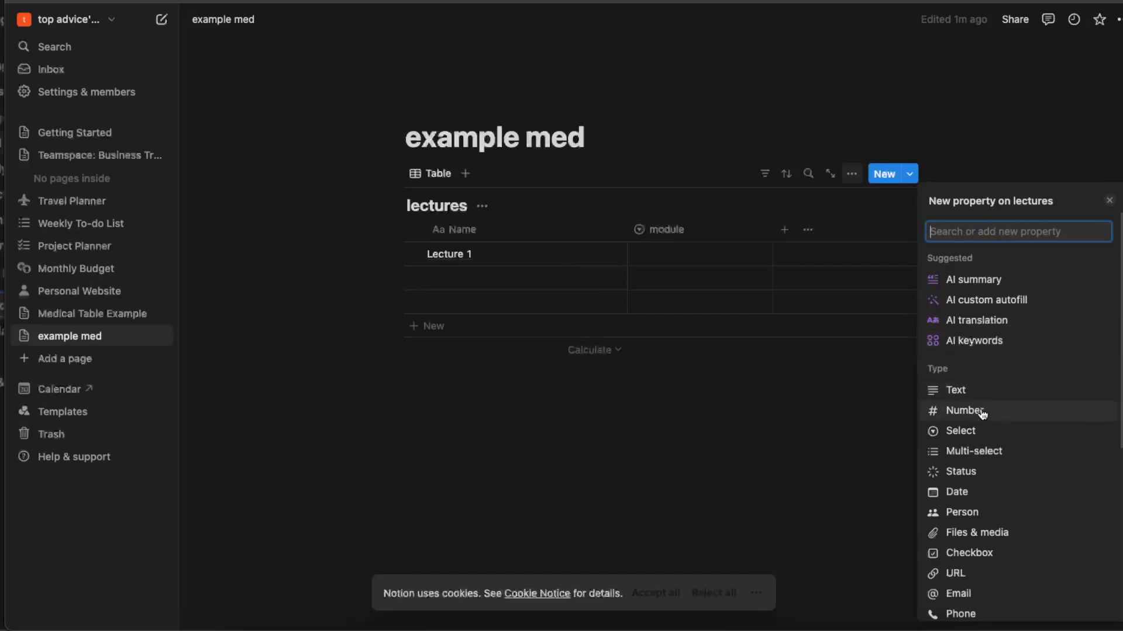
{"action": "left_click", "coordinate": [962, 431]}
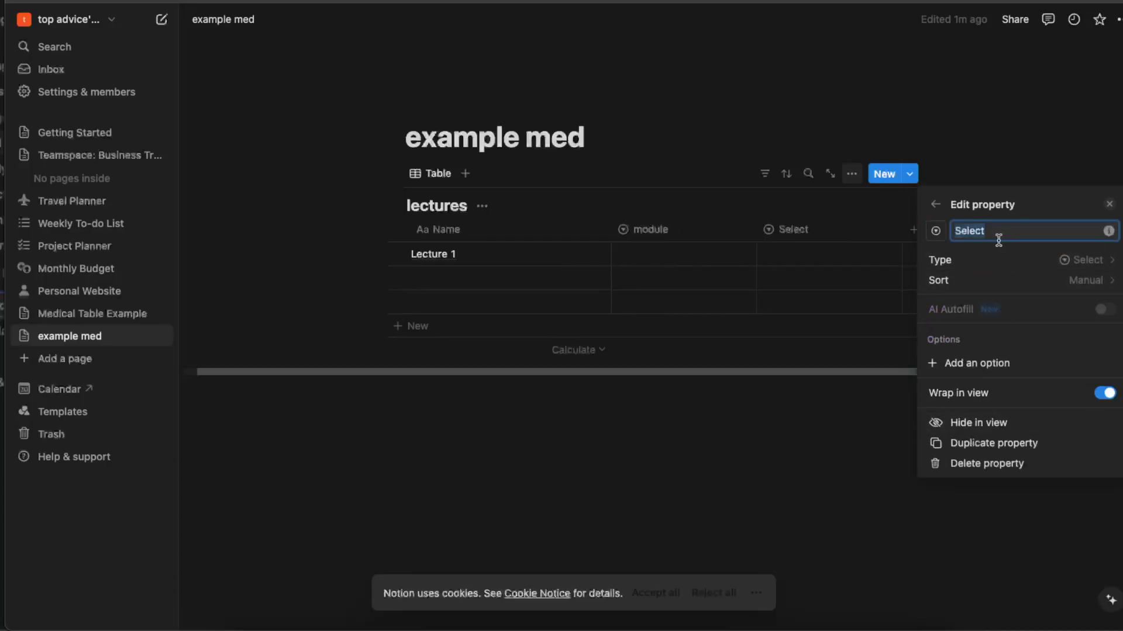
{"action": "type", "text": "difu"}
{"action": "left_click", "coordinate": [1034, 358]}
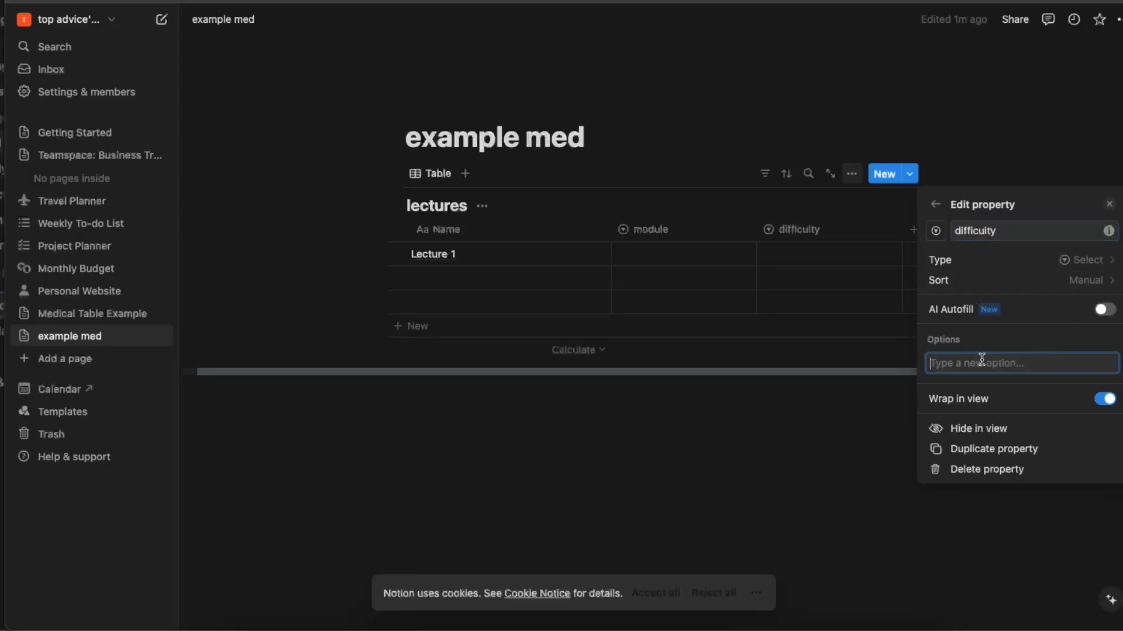
{"action": "type", "text": "easy"}
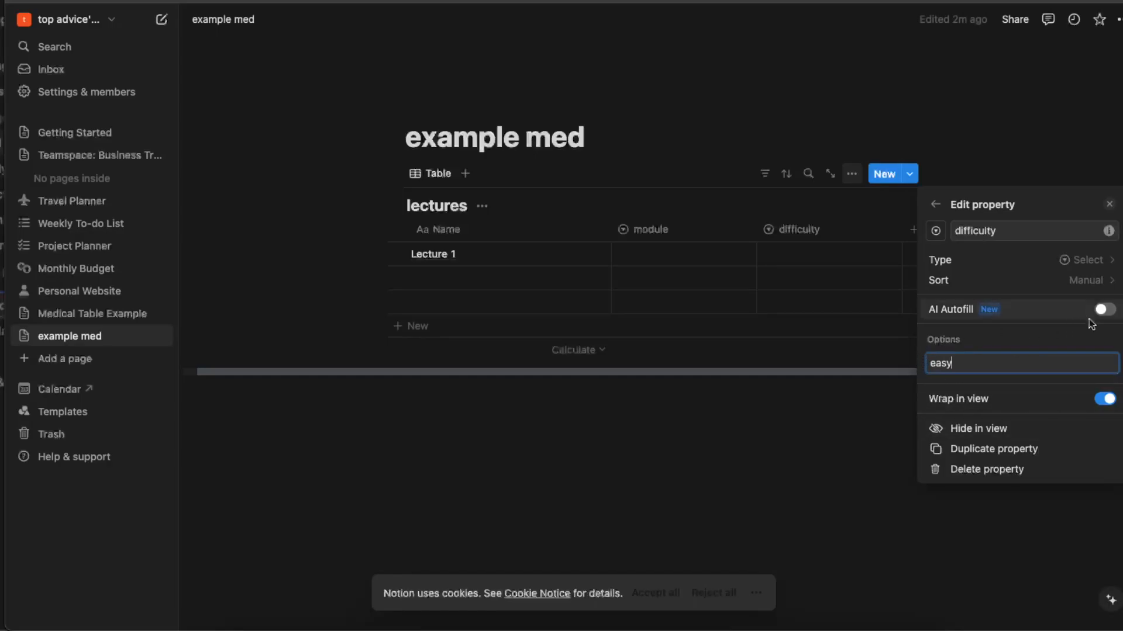
{"action": "left_click", "coordinate": [815, 475]}
Step: Add the options hard, easy and average to the difficulty property and close its settings
{"action": "left_click", "coordinate": [871, 232]}
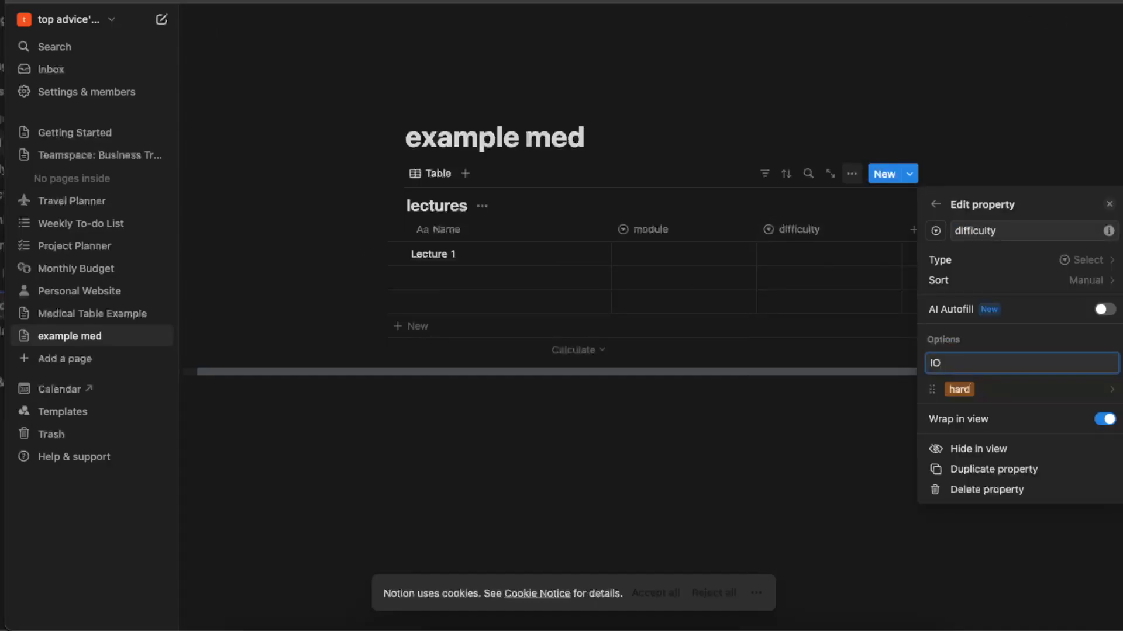
{"action": "key", "text": "BackSpace"}
{"action": "key", "text": "BackSpace"}
{"action": "type", "text": "easy"}
{"action": "key", "text": "Return"}
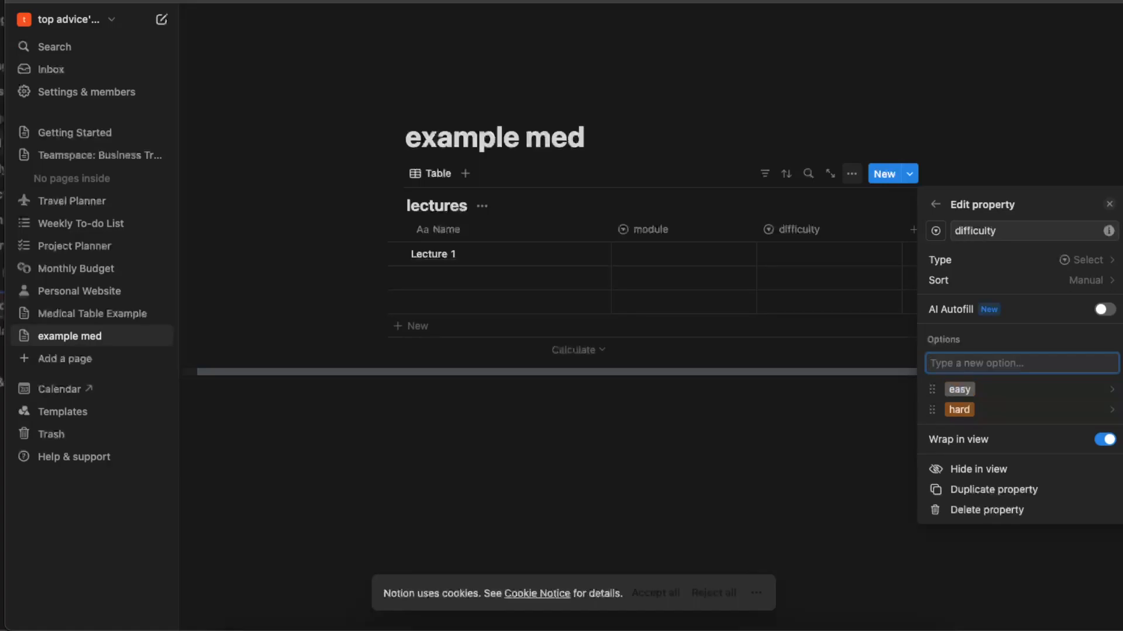
{"action": "type", "text": "average"}
{"action": "key", "text": "Return"}
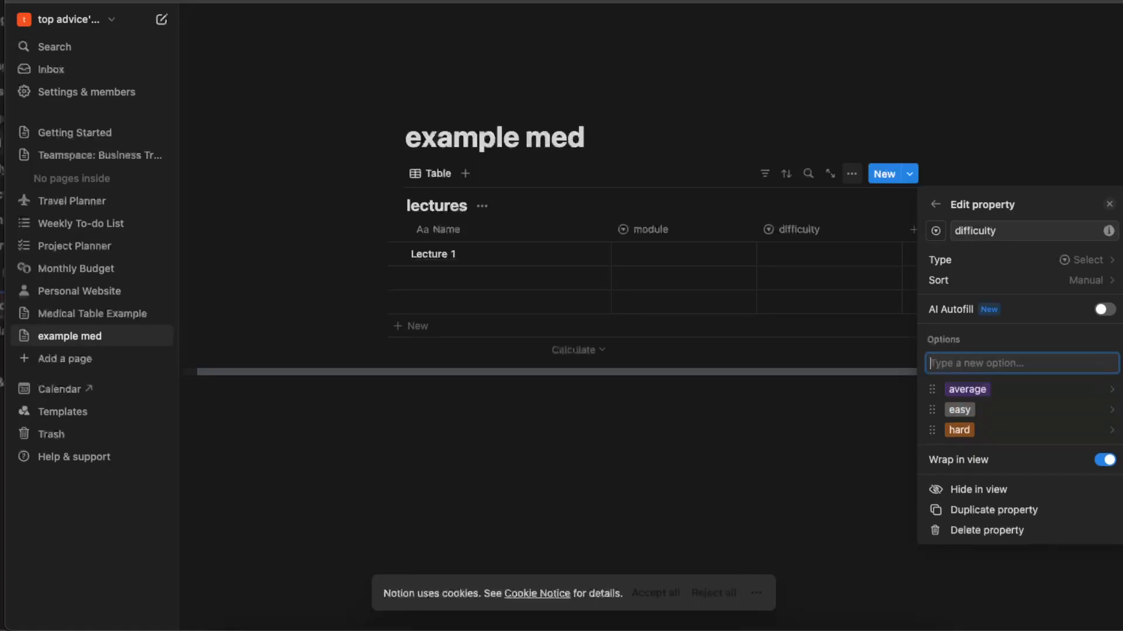
{"action": "left_click", "coordinate": [815, 453]}
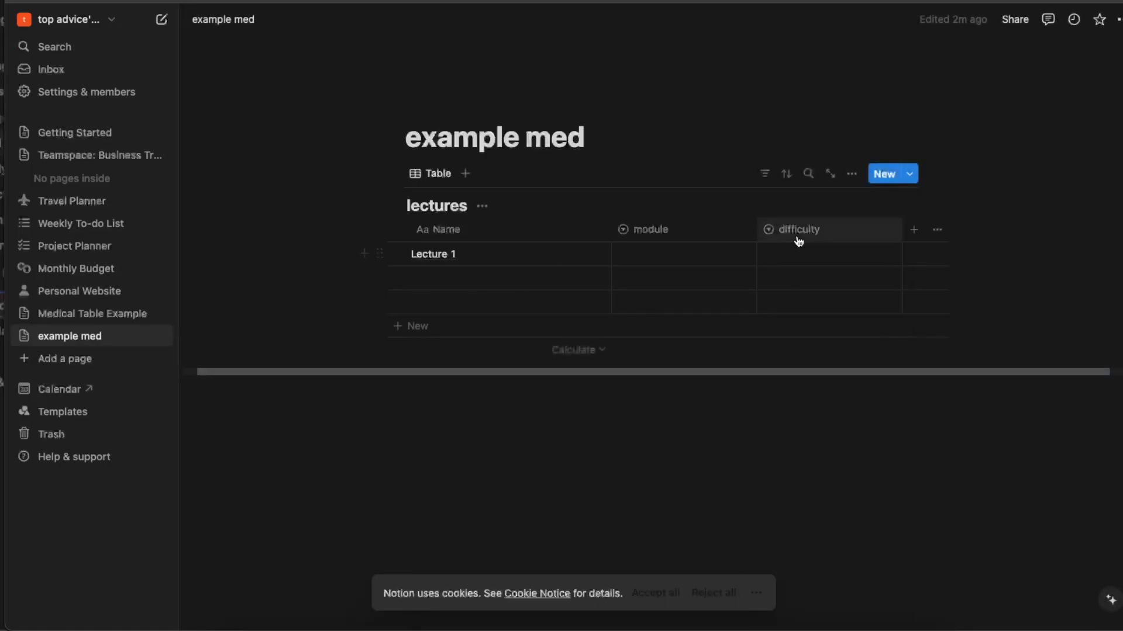
Step: Change the colour of the average option in the difficulty property to blue and close the property settings
{"action": "left_click", "coordinate": [796, 233]}
{"action": "left_click", "coordinate": [1017, 479]}
{"action": "left_click", "coordinate": [810, 234]}
{"action": "left_click", "coordinate": [807, 286]}
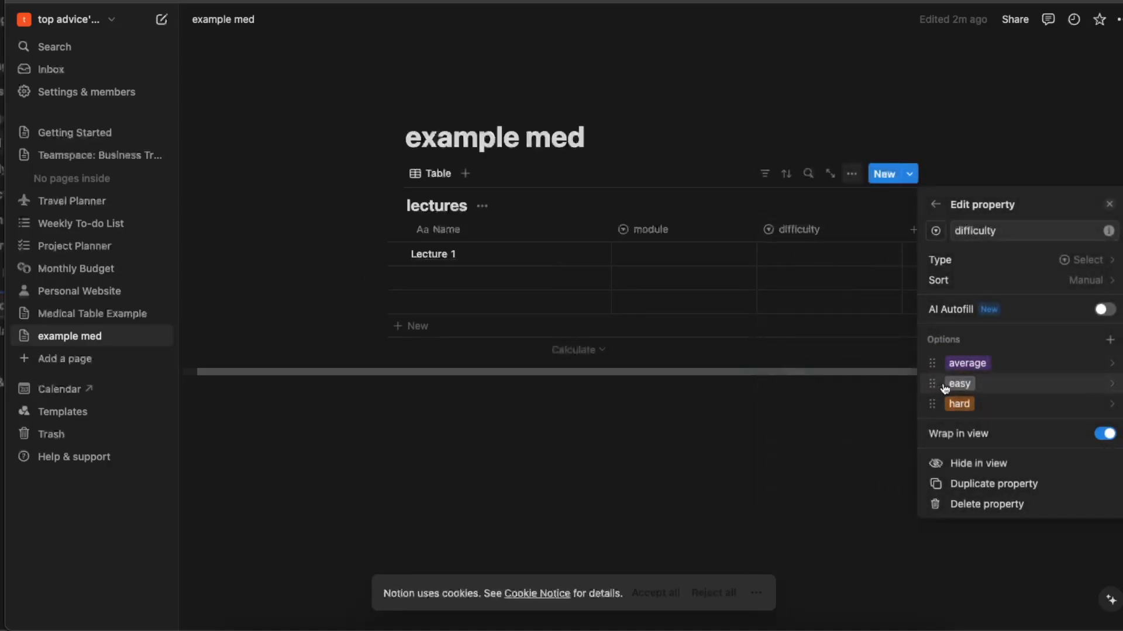
{"action": "left_click", "coordinate": [979, 365]}
{"action": "left_click", "coordinate": [1006, 277]}
{"action": "left_click", "coordinate": [1109, 370]}
{"action": "left_click", "coordinate": [1110, 369]}
{"action": "left_click", "coordinate": [1109, 368]}
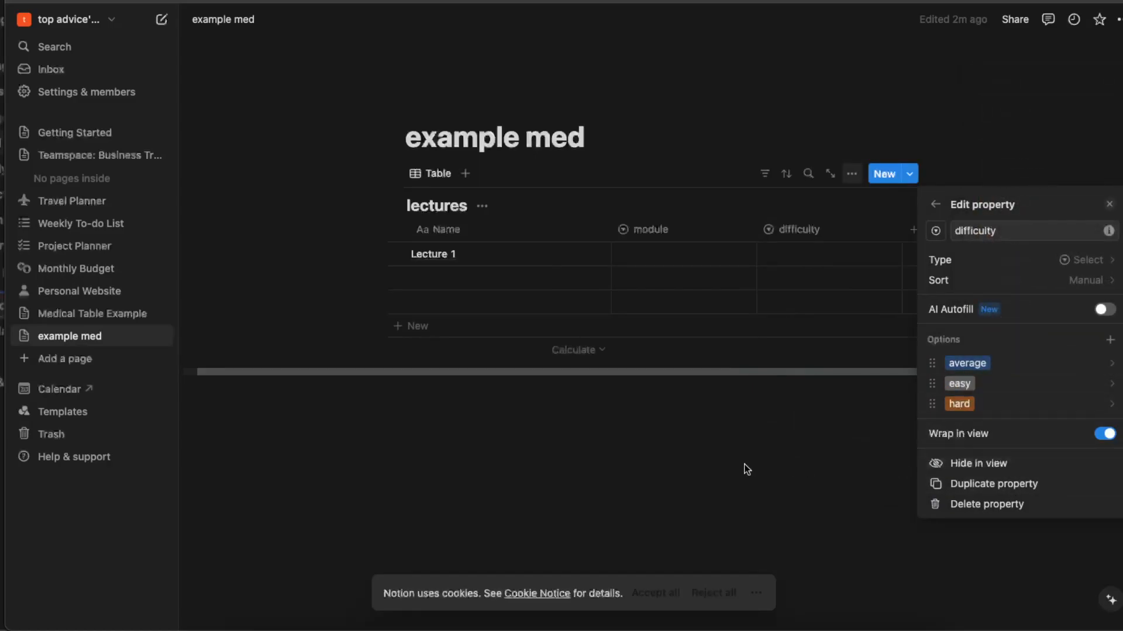
{"action": "left_click", "coordinate": [746, 459]}
Step: Add the options "module" and "module 1" to the module property and close its settings
{"action": "left_click", "coordinate": [657, 234]}
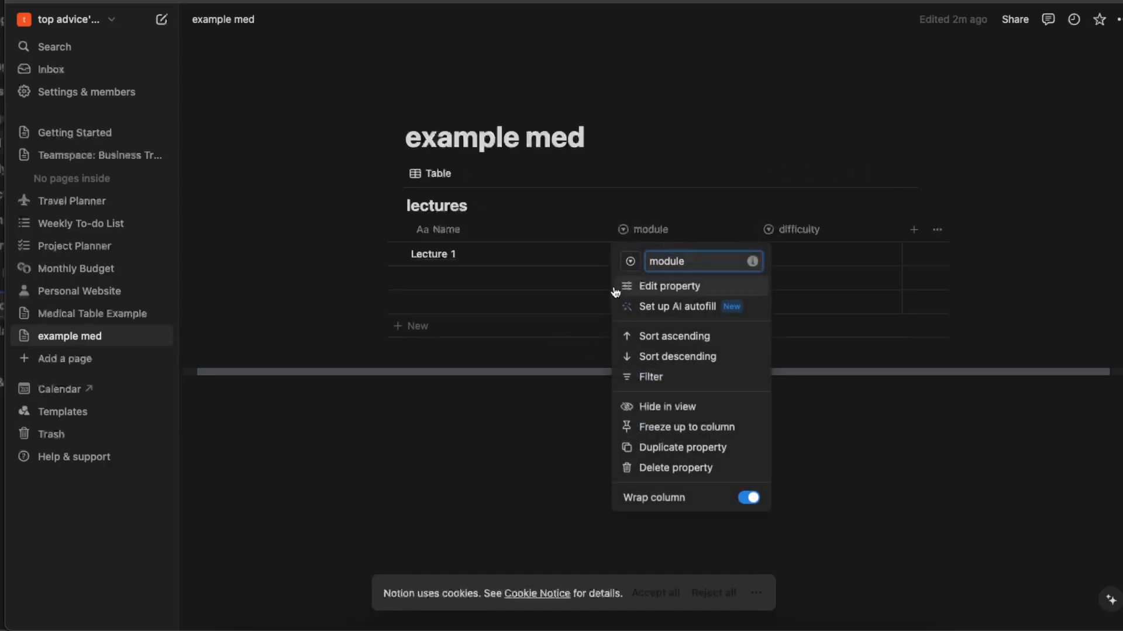
{"action": "left_click", "coordinate": [647, 286]}
{"action": "left_click", "coordinate": [967, 363]}
{"action": "type", "text": "module"}
{"action": "key", "text": "Return"}
{"action": "type", "text": "modu"}
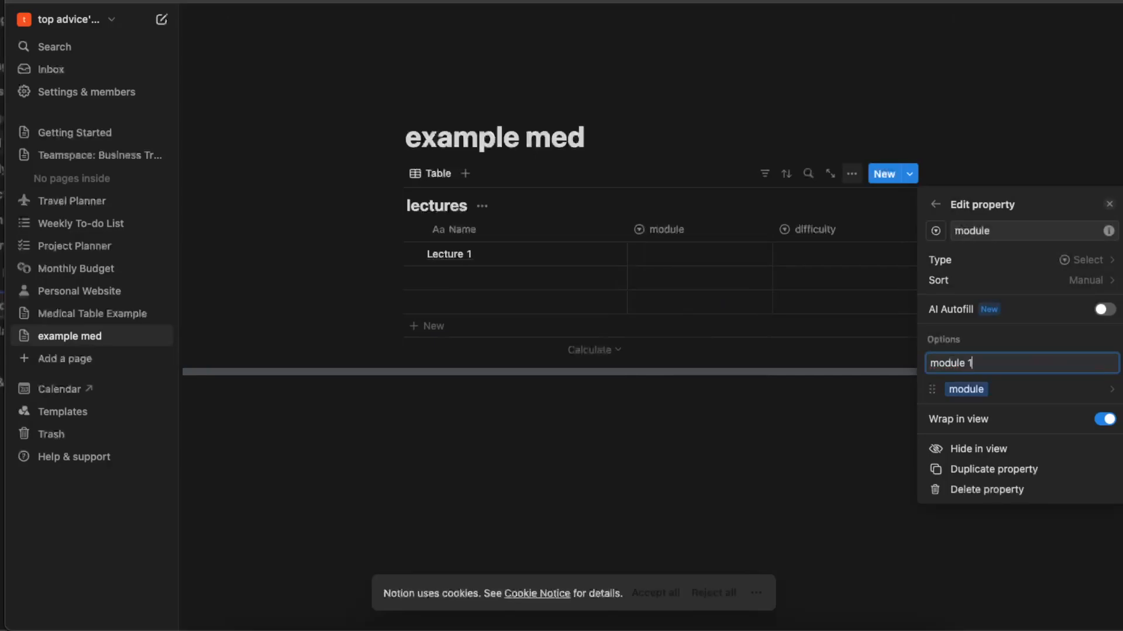
{"action": "type", "text": "le 1"}
{"action": "key", "text": "Return"}
{"action": "left_click", "coordinate": [970, 387]}
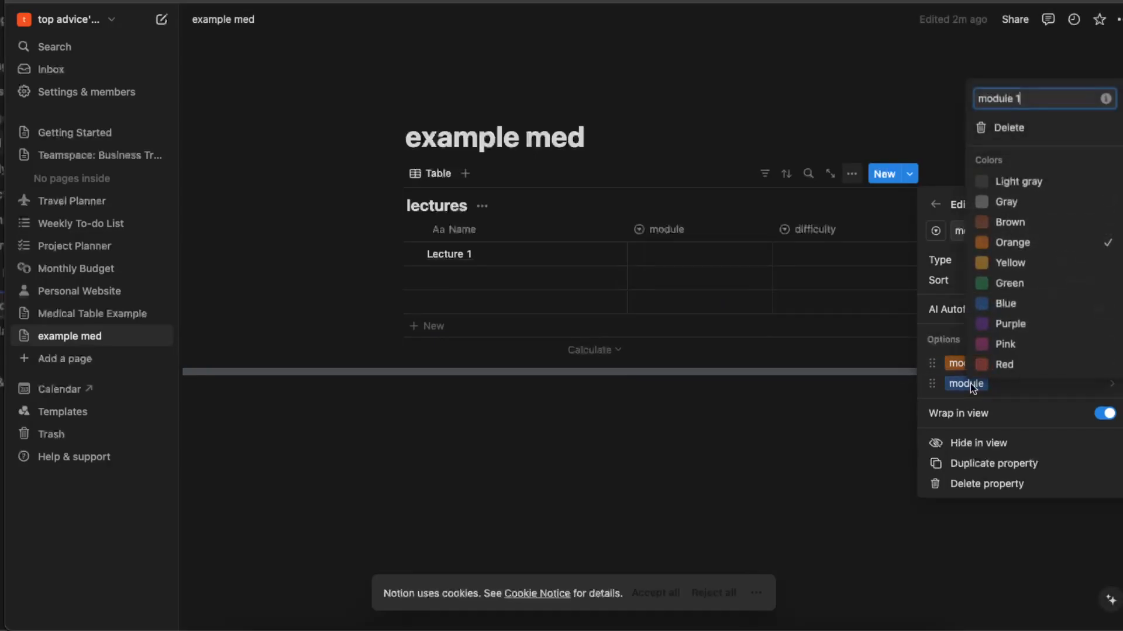
{"action": "left_click", "coordinate": [928, 367]}
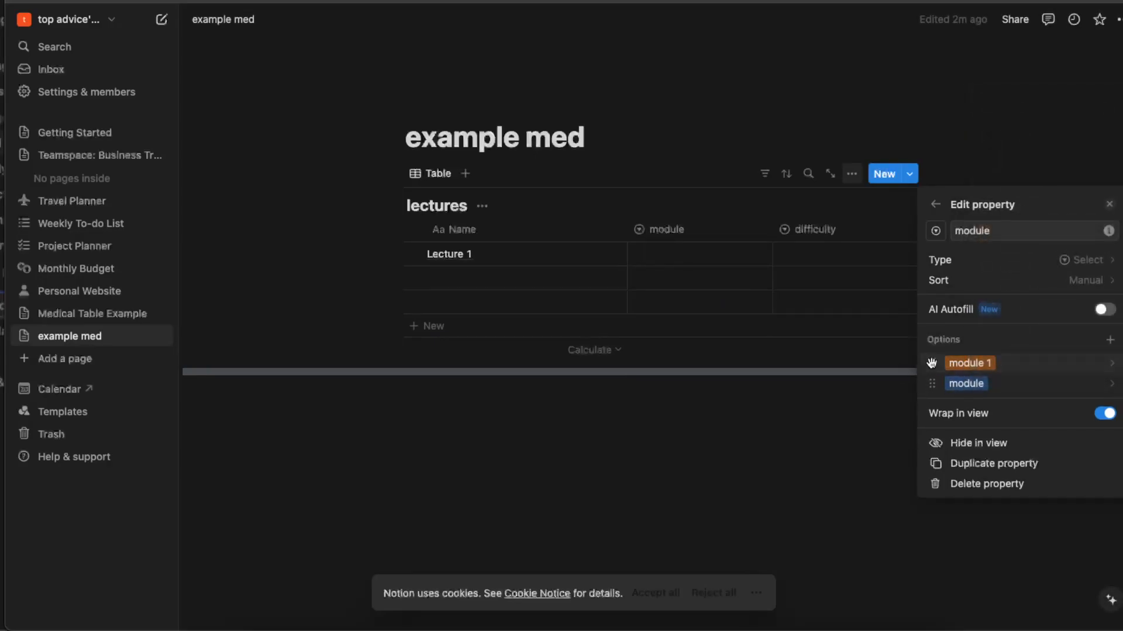
{"action": "left_click", "coordinate": [674, 277]}
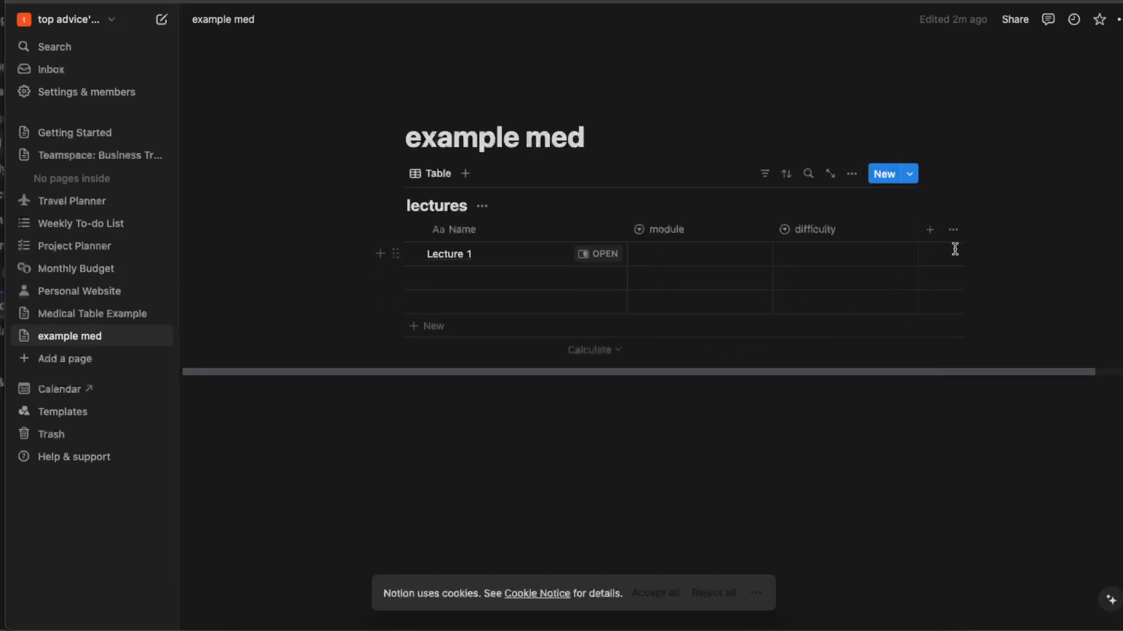
Step: Add a Date property to the lectures database, keeping Date as its type
{"action": "left_click", "coordinate": [929, 229]}
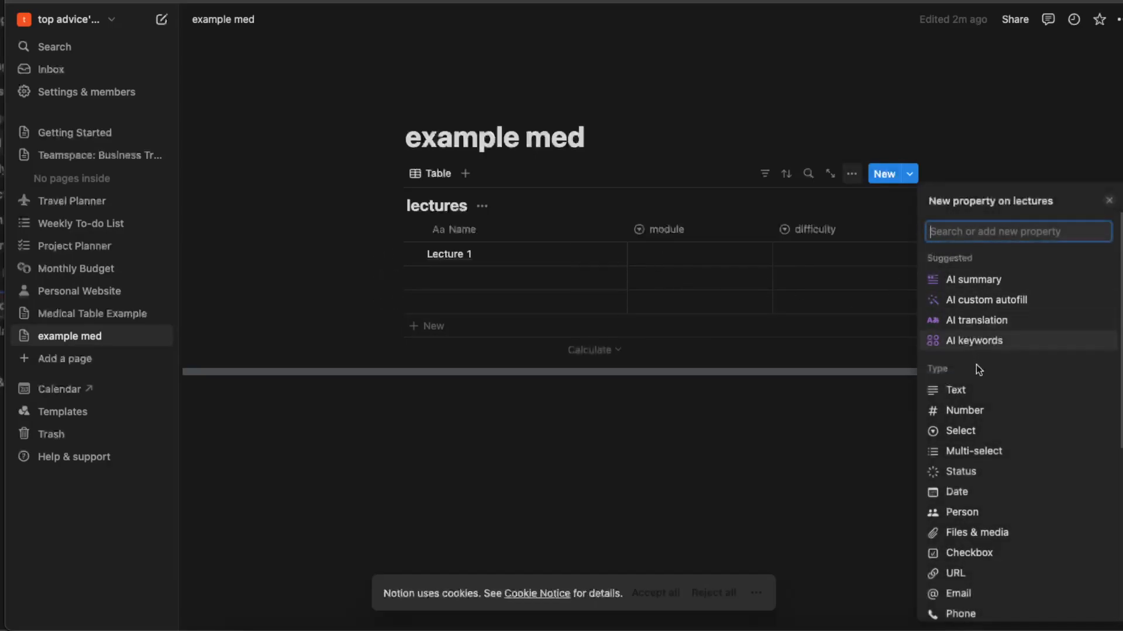
{"action": "scroll", "coordinate": [988, 410], "scroll_direction": "down", "scroll_amount": 2}
{"action": "left_click", "coordinate": [992, 438]}
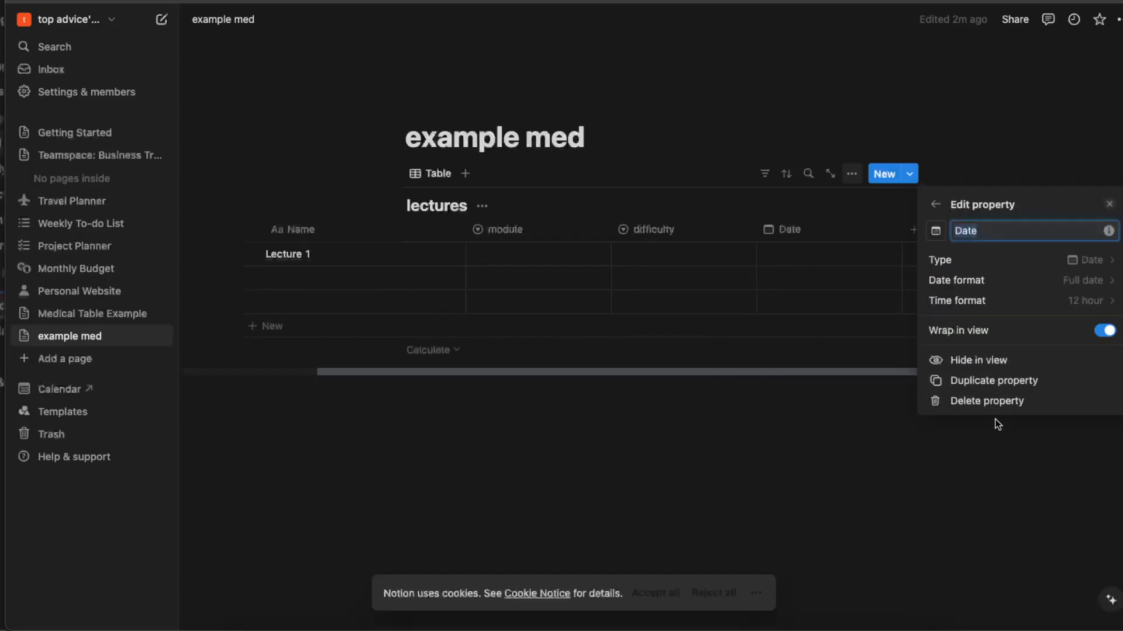
{"action": "left_click", "coordinate": [1054, 266]}
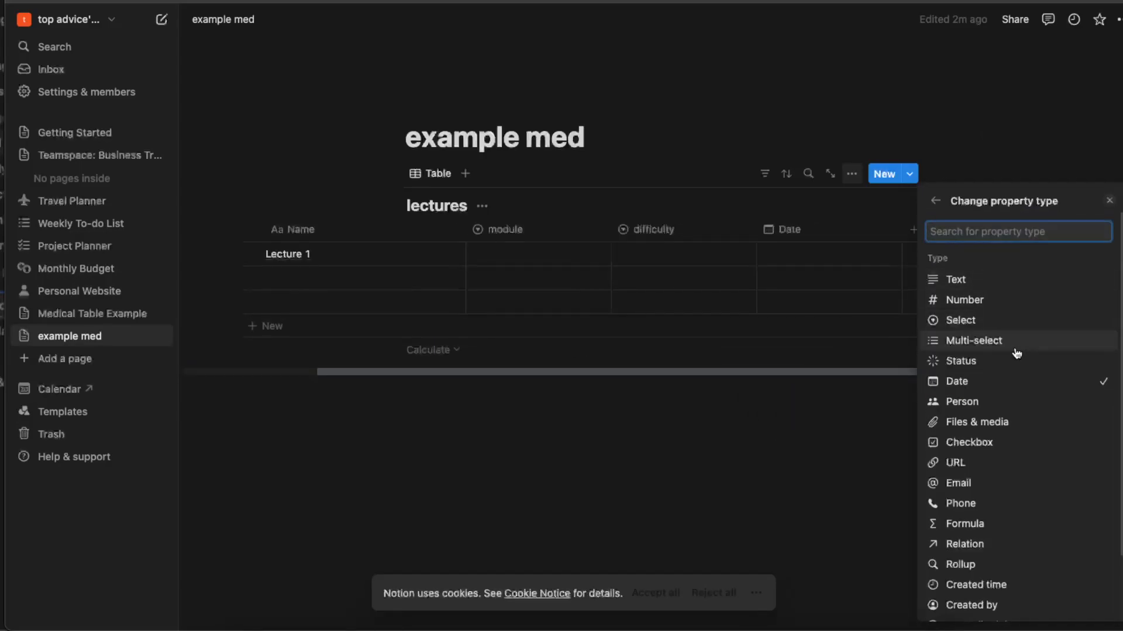
{"action": "left_click", "coordinate": [1016, 380]}
Step: Examine the date format, time format and icon choices of the Date property, closing its settings without changes
{"action": "left_click", "coordinate": [1069, 280]}
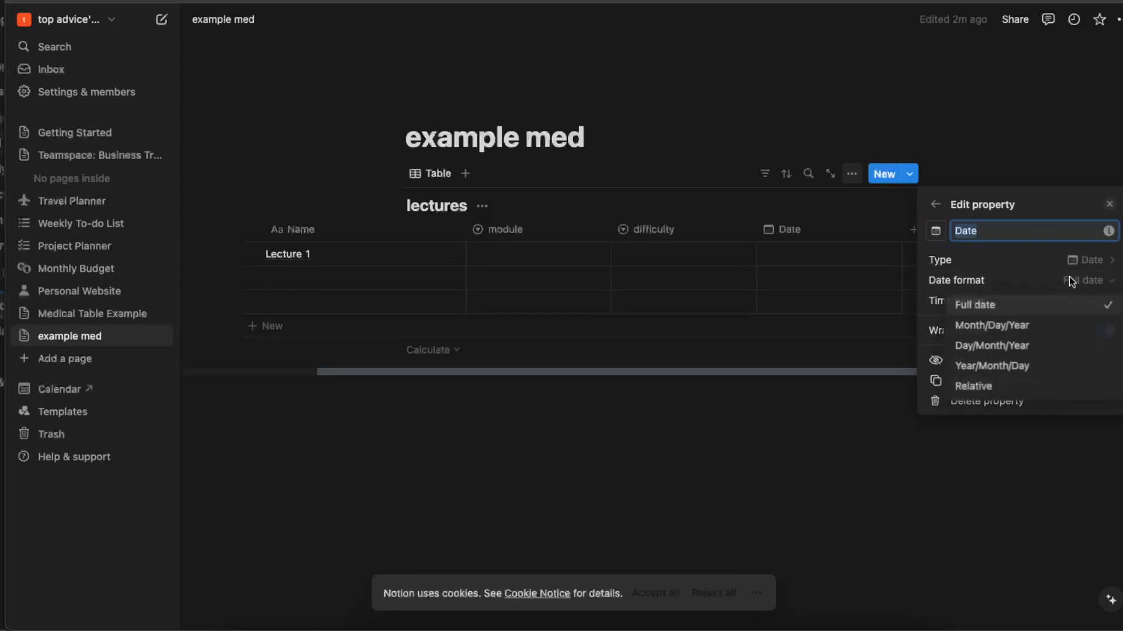
{"action": "left_click", "coordinate": [1091, 301]}
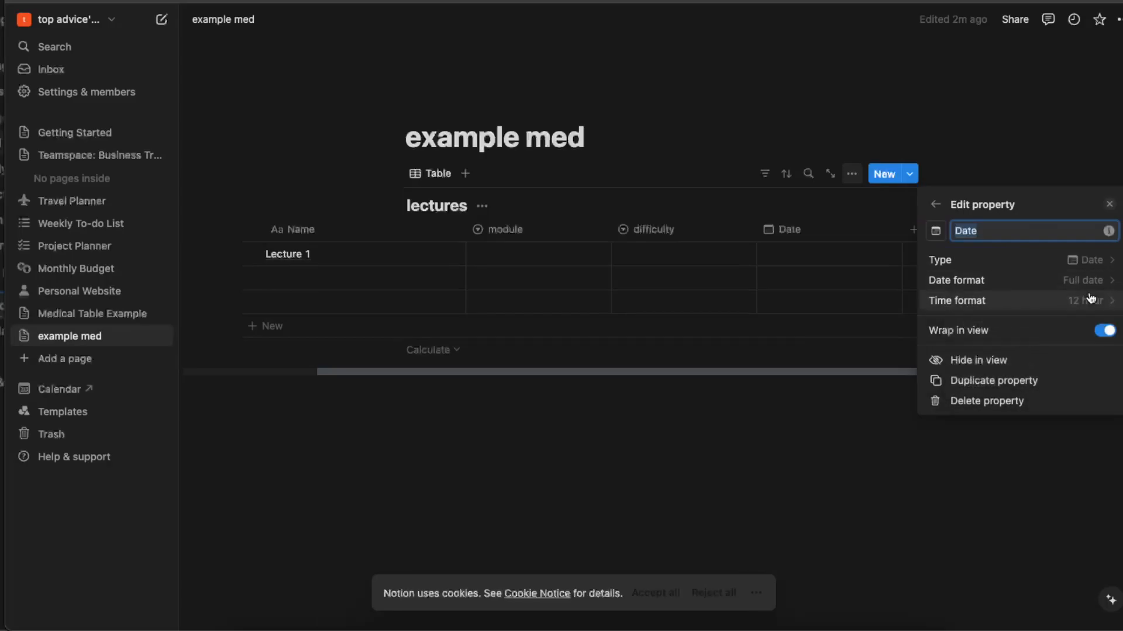
{"action": "left_click", "coordinate": [1095, 303]}
{"action": "left_click", "coordinate": [1095, 302]}
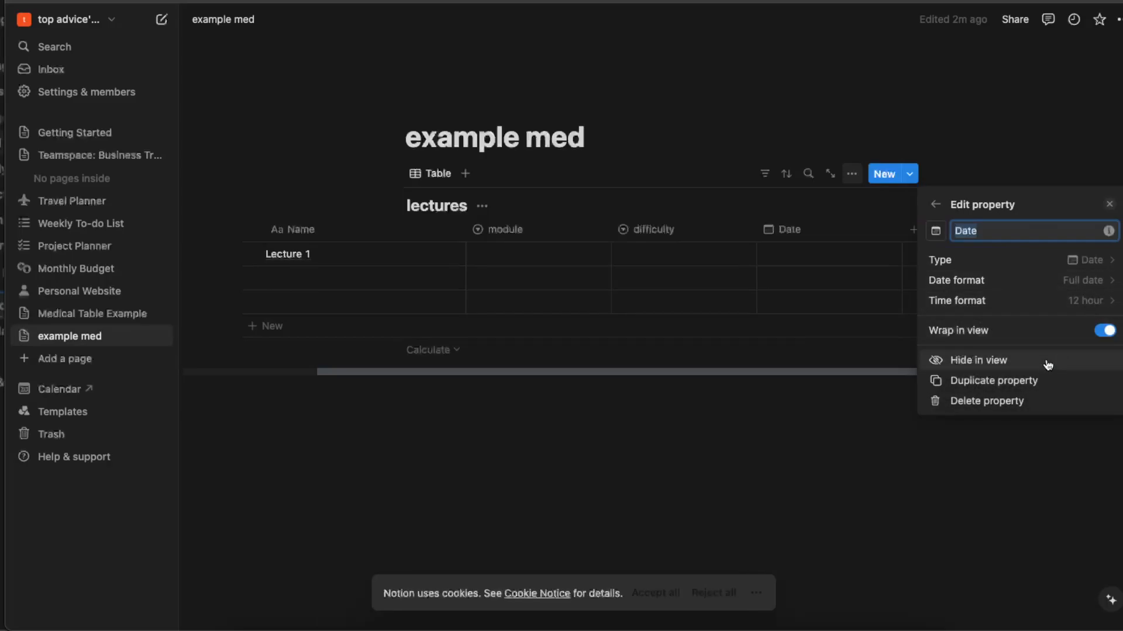
{"action": "left_click", "coordinate": [941, 231]}
{"action": "left_click", "coordinate": [942, 230]}
{"action": "left_click", "coordinate": [943, 230]}
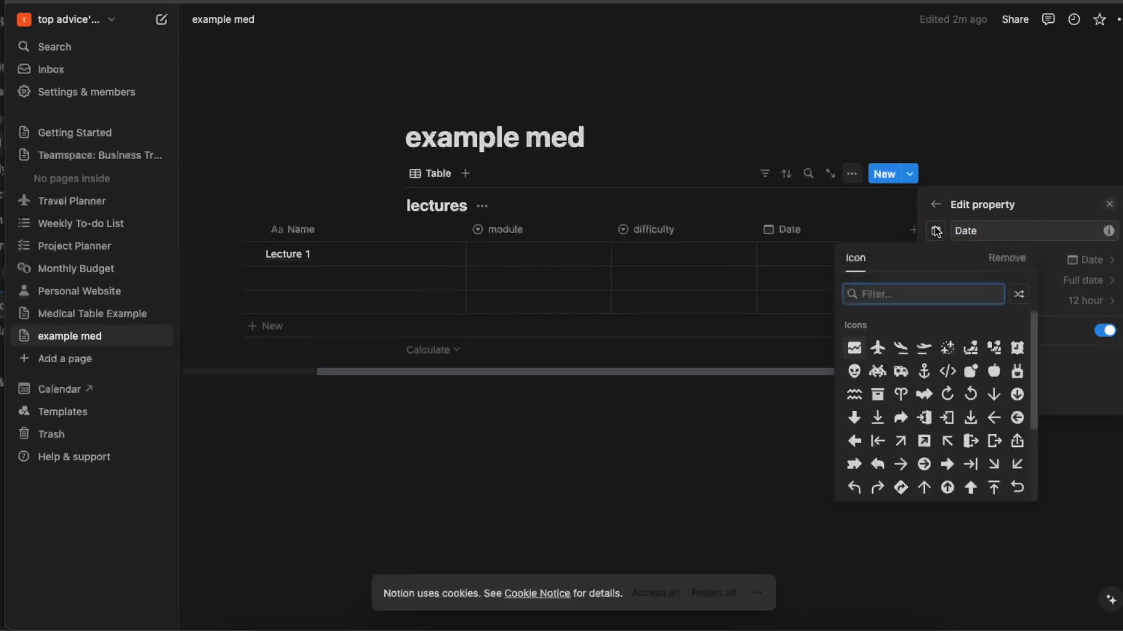
{"action": "scroll", "coordinate": [924, 349], "scroll_direction": "down", "scroll_amount": 10}
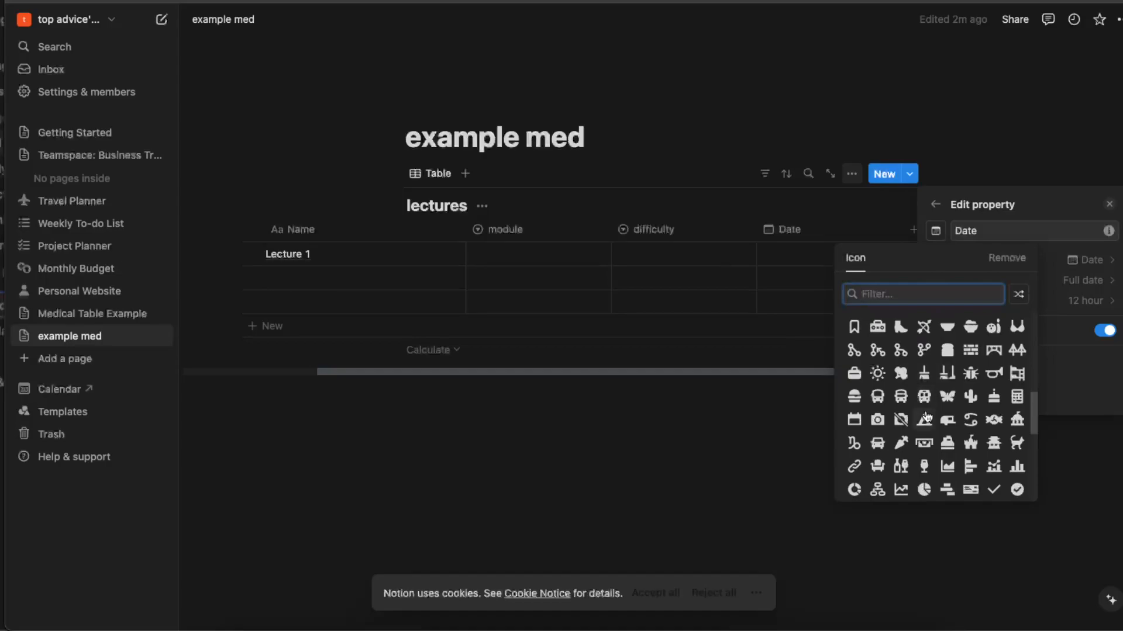
{"action": "left_click", "coordinate": [794, 428]}
{"action": "left_click", "coordinate": [794, 428]}
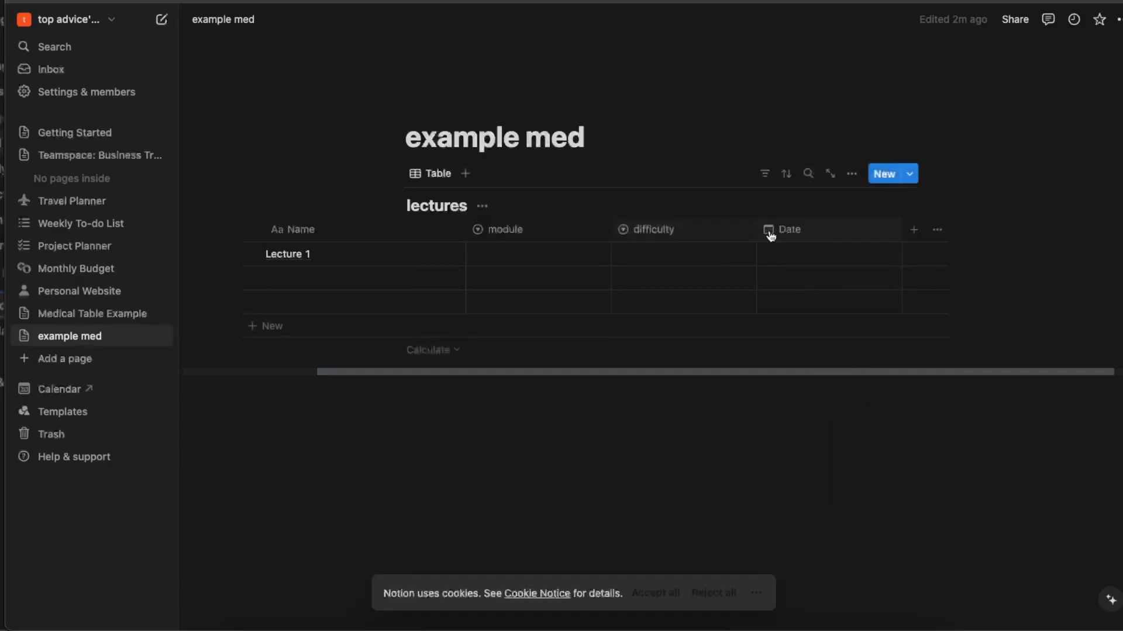
Step: Add a Status property and a Number property to the lectures database
{"action": "left_click", "coordinate": [913, 230]}
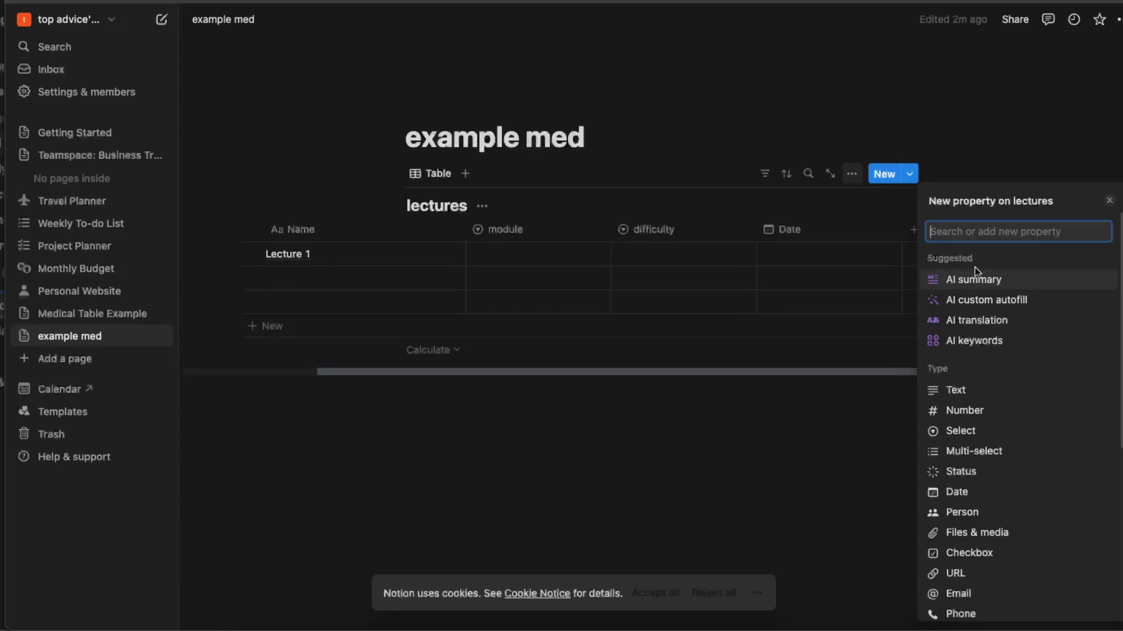
{"action": "scroll", "coordinate": [1022, 446], "scroll_direction": "down", "scroll_amount": 3}
{"action": "scroll", "coordinate": [1024, 447], "scroll_direction": "down", "scroll_amount": 4}
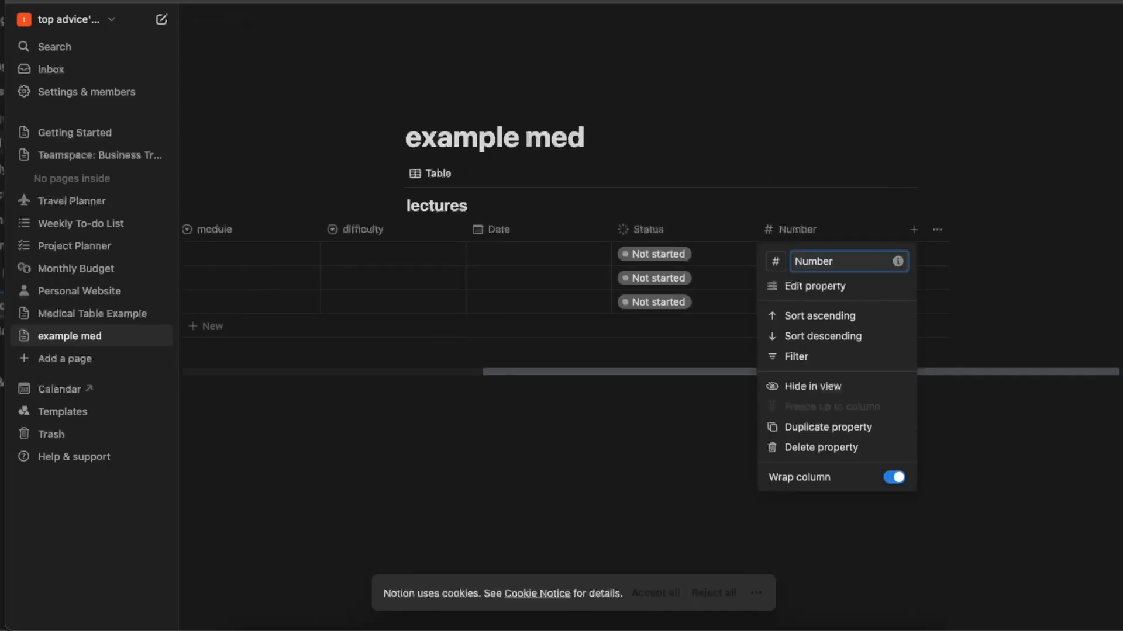
Step: Edit the Number property, keeping the Number type and setting its number format to Percent
{"action": "left_click", "coordinate": [819, 286]}
{"action": "left_click", "coordinate": [1003, 229]}
{"action": "left_click", "coordinate": [1054, 258]}
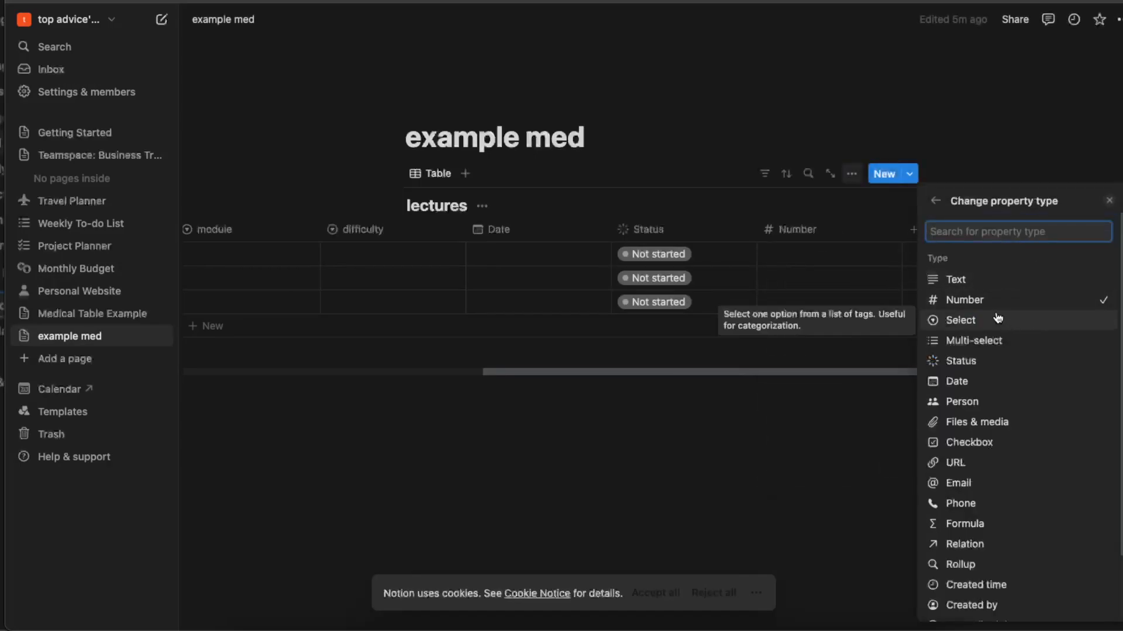
{"action": "left_click", "coordinate": [999, 303]}
{"action": "left_click", "coordinate": [1065, 286]}
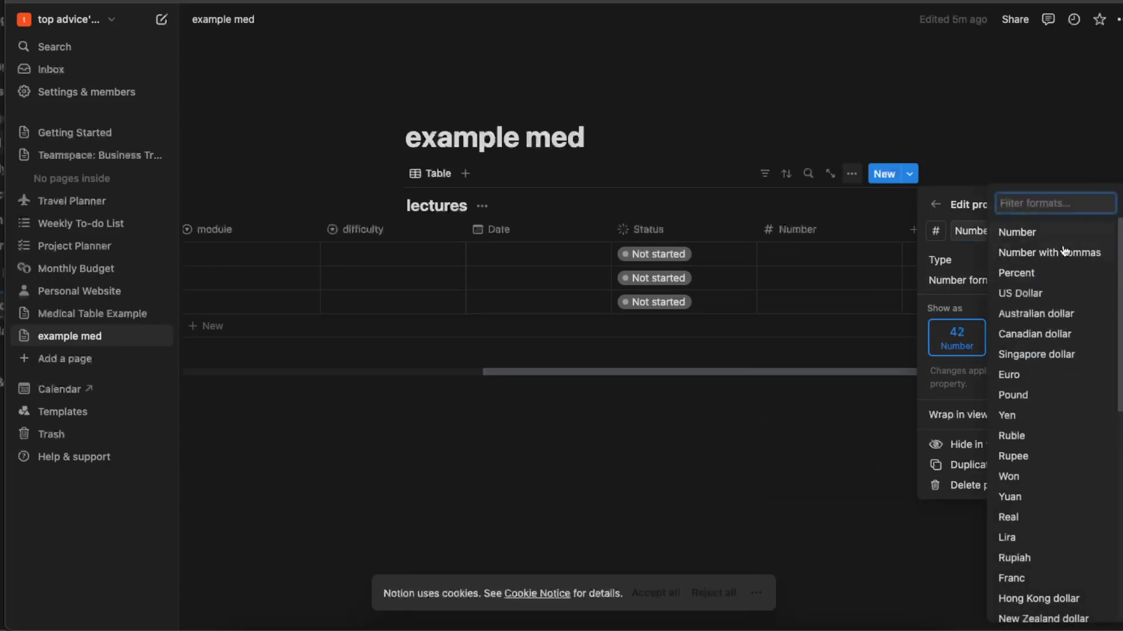
{"action": "left_click", "coordinate": [1063, 280]}
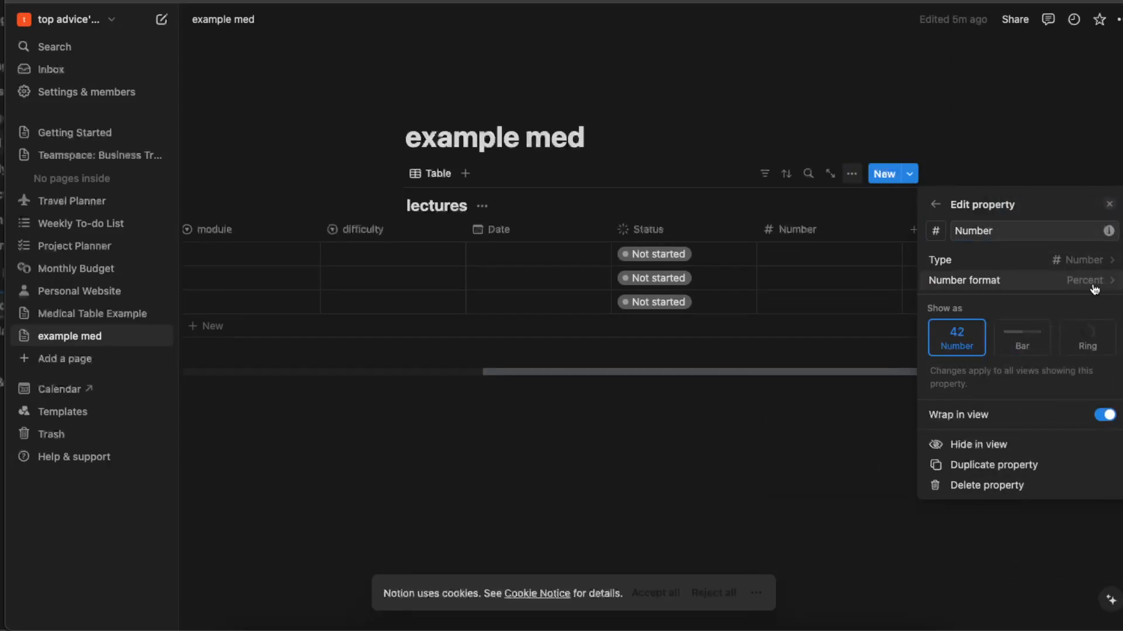
Step: Display the Number property as a green bar with its number shown, and close the property settings
{"action": "left_click", "coordinate": [1087, 334]}
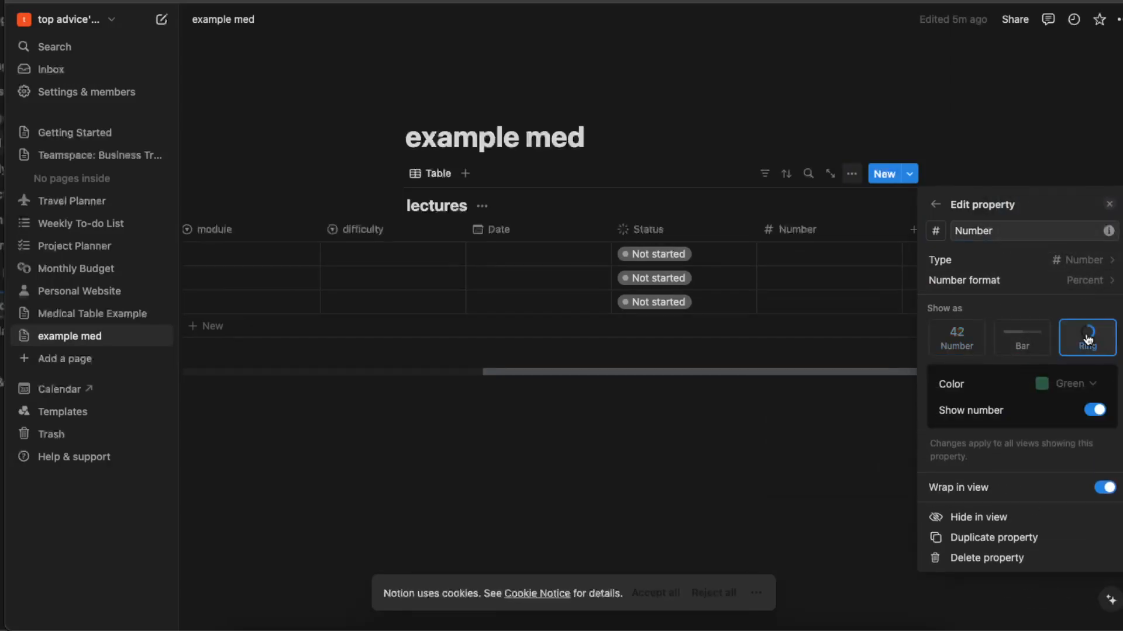
{"action": "left_click", "coordinate": [1025, 345]}
{"action": "left_click", "coordinate": [1090, 344]}
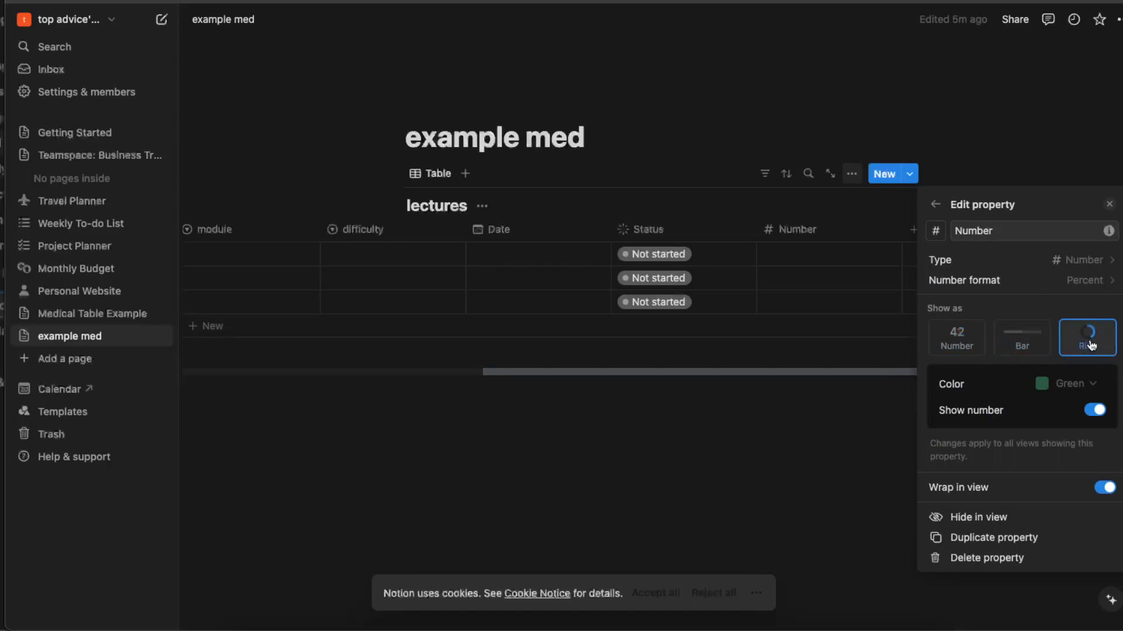
{"action": "left_click", "coordinate": [1017, 348]}
{"action": "left_click", "coordinate": [1084, 381]}
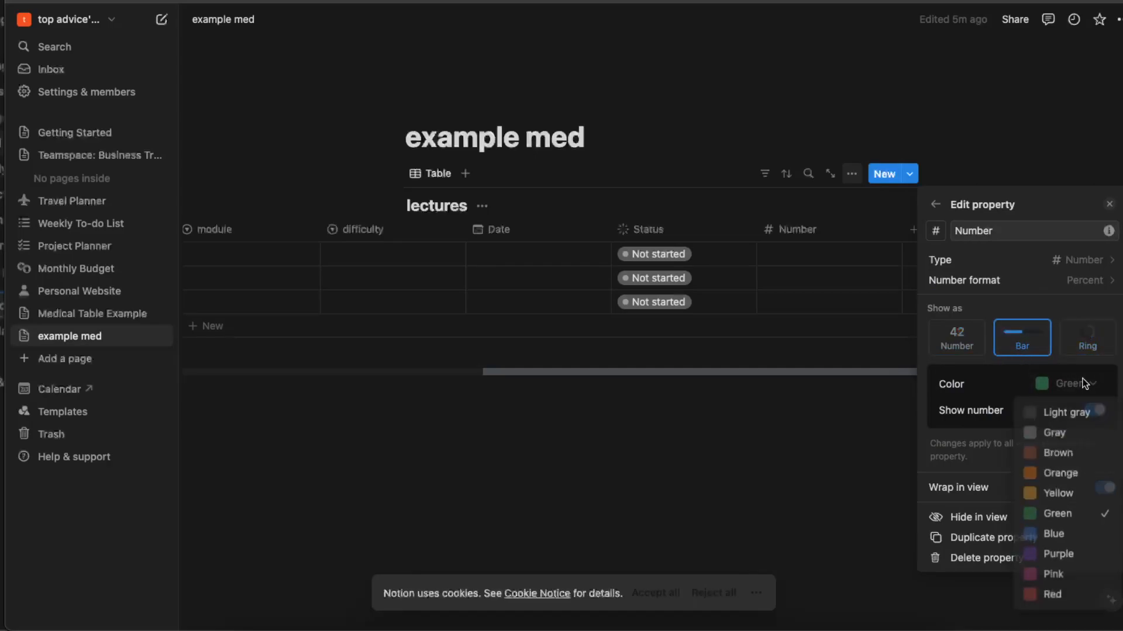
{"action": "left_click", "coordinate": [1070, 513]}
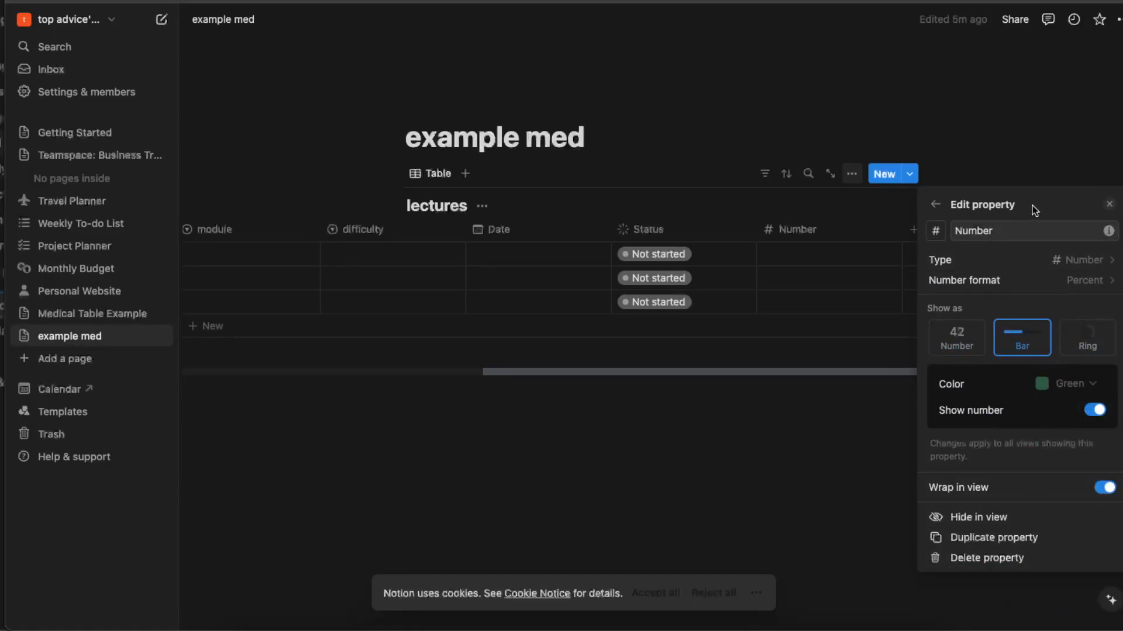
{"action": "left_click", "coordinate": [937, 205]}
{"action": "left_click", "coordinate": [789, 262]}
Step: Enter 90% in the Number property of the Lecture 1 row
{"action": "left_click", "coordinate": [795, 253]}
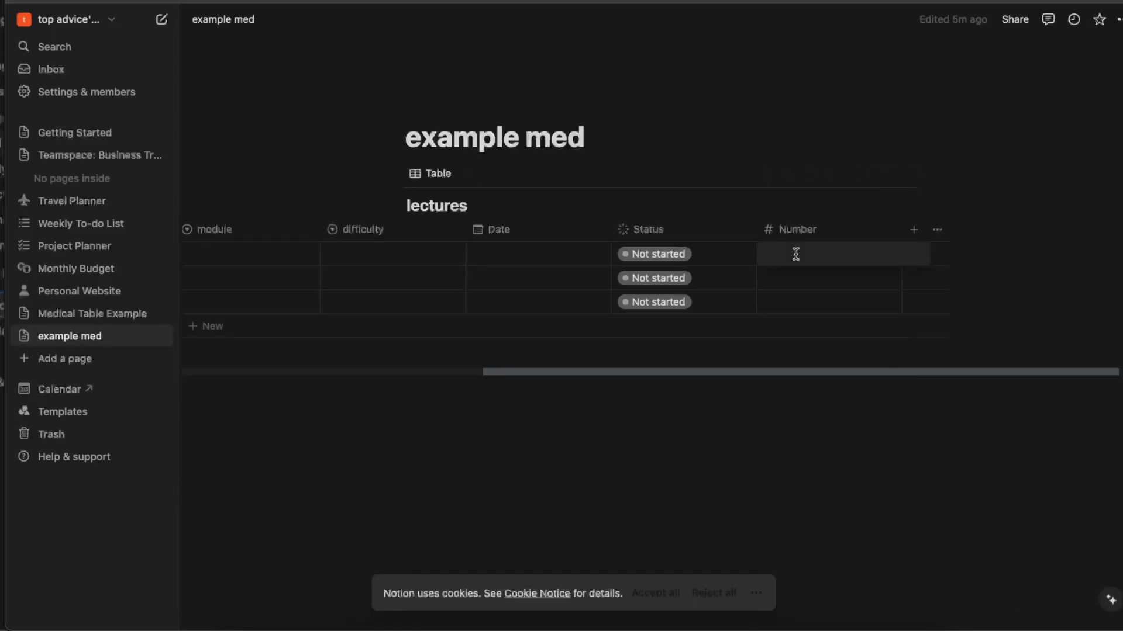
{"action": "type", "text": "1"}
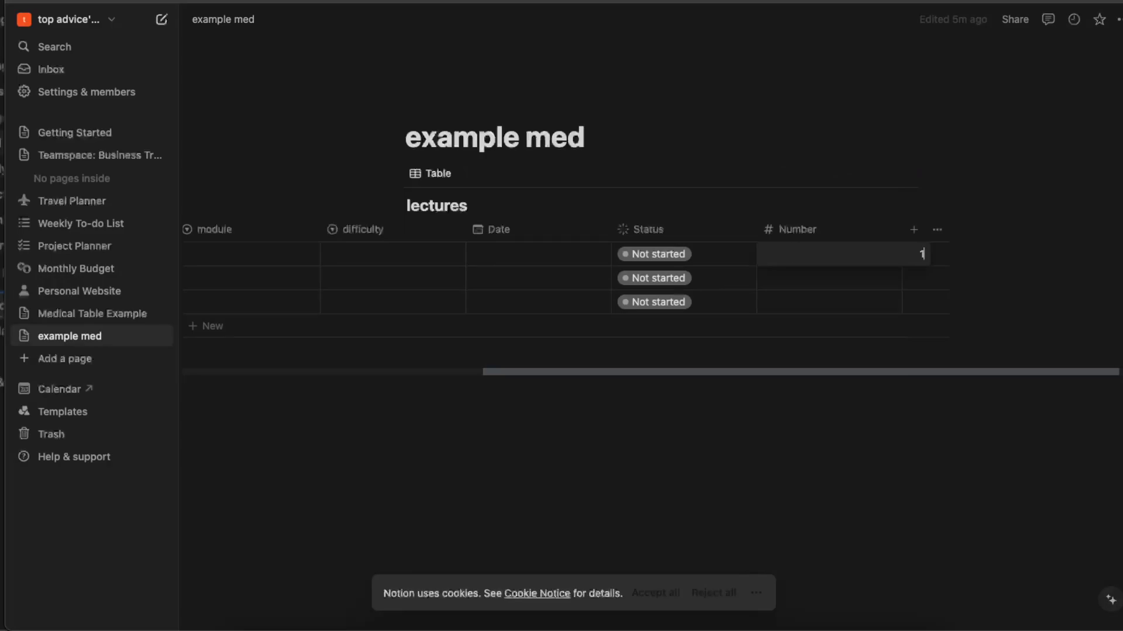
{"action": "type", "text": "0"}
{"action": "key", "text": "Return"}
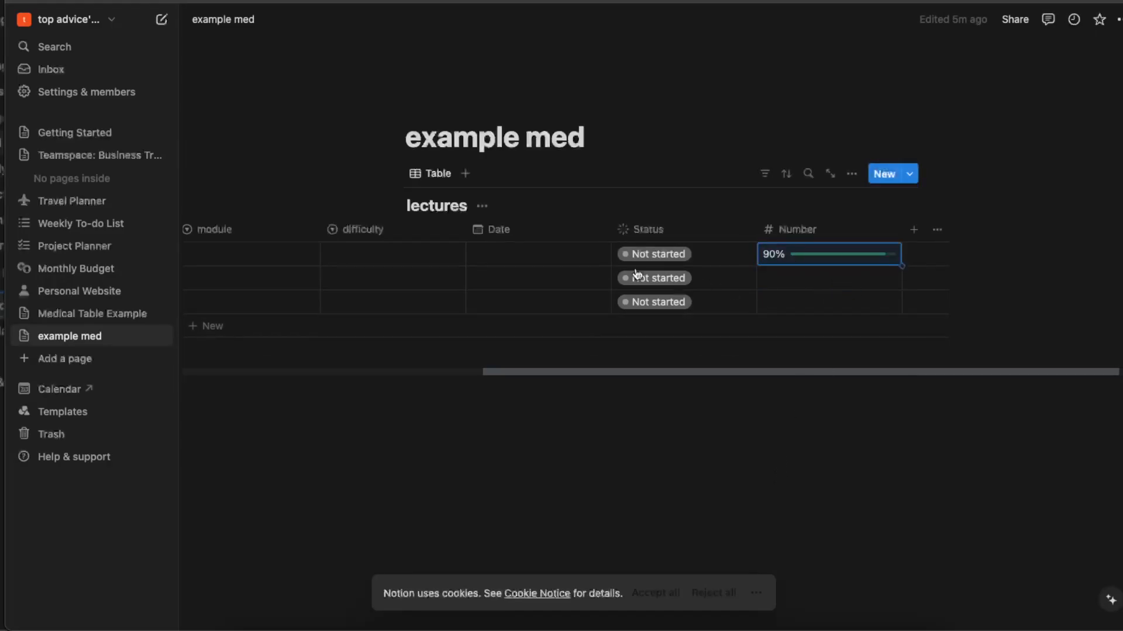
Step: Set the date of the Lecture 1 row to May 21, 2024
{"action": "left_click", "coordinate": [499, 252]}
{"action": "left_click", "coordinate": [539, 388]}
{"action": "left_click", "coordinate": [388, 411]}
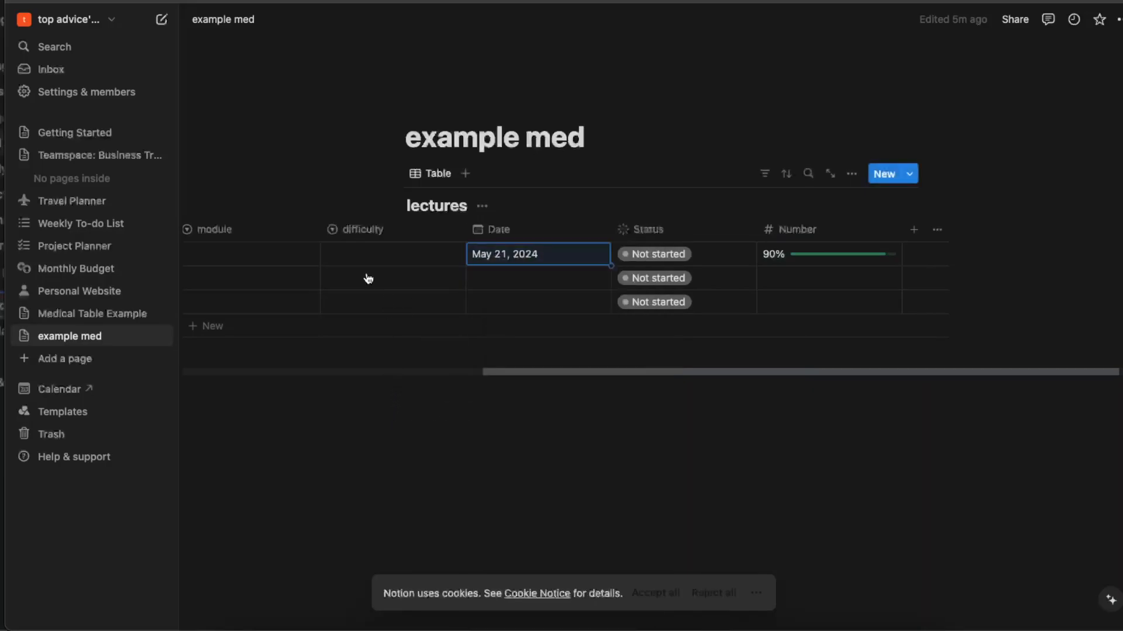
Step: Set the Lecture 1 row's difficulty to easy and its module to module 1
{"action": "left_click", "coordinate": [363, 255]}
{"action": "left_click", "coordinate": [362, 322]}
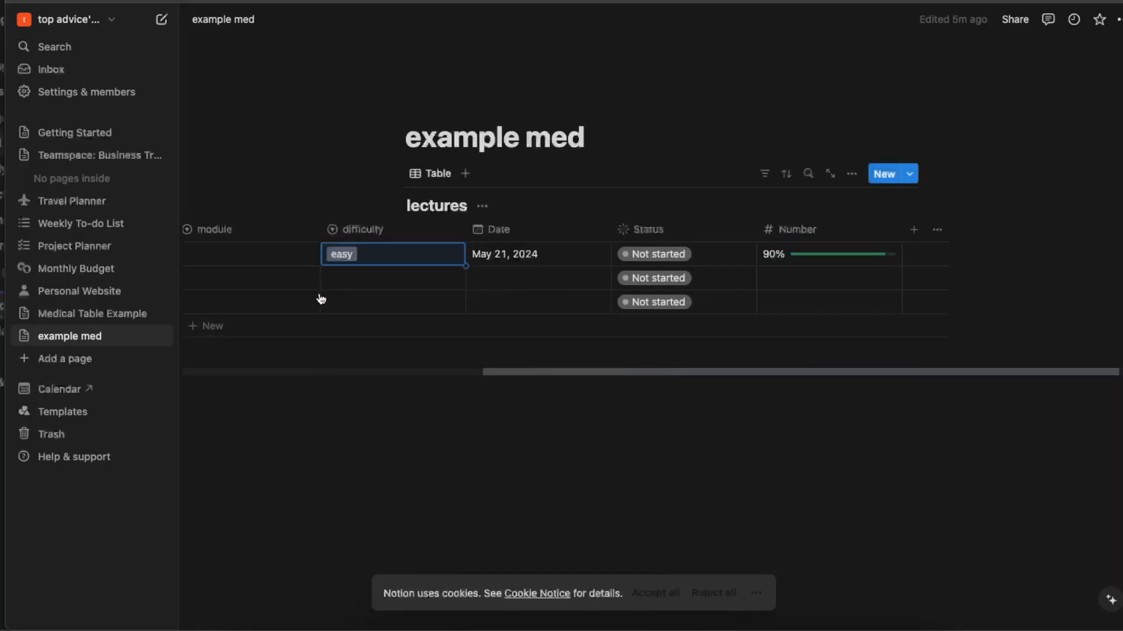
{"action": "left_click", "coordinate": [265, 249]}
{"action": "left_click", "coordinate": [233, 301]}
{"action": "left_click", "coordinate": [421, 410]}
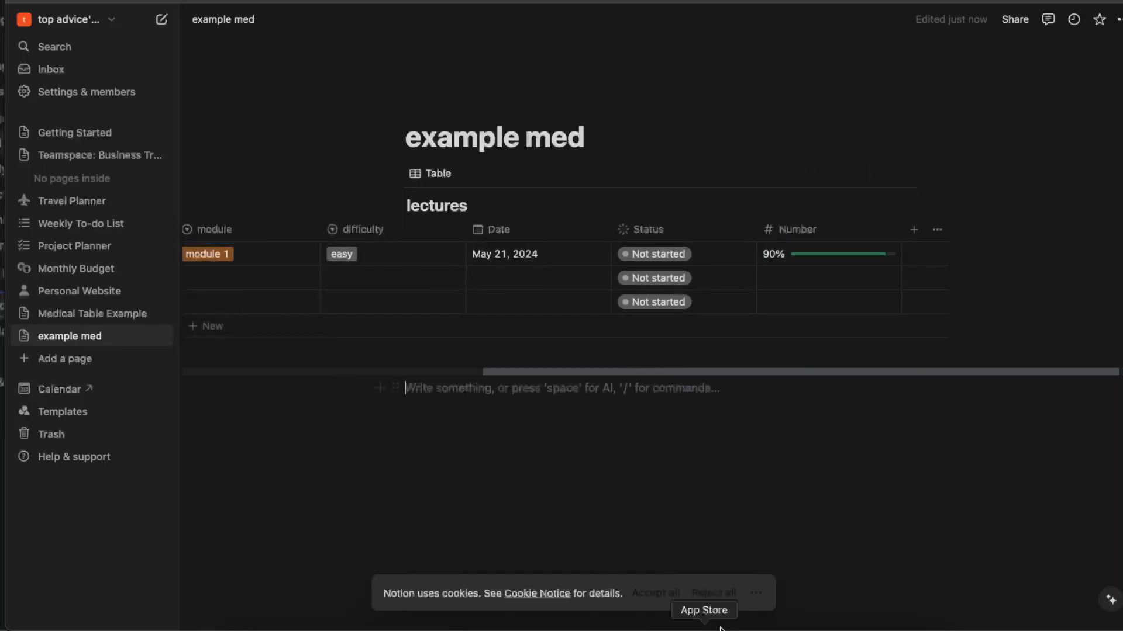
Step: Re-enter the name "Lecture 1" for the row that has its module, difficulty and date filled in
{"action": "left_click_drag", "start_coordinate": [626, 371], "coordinate": [379, 370]}
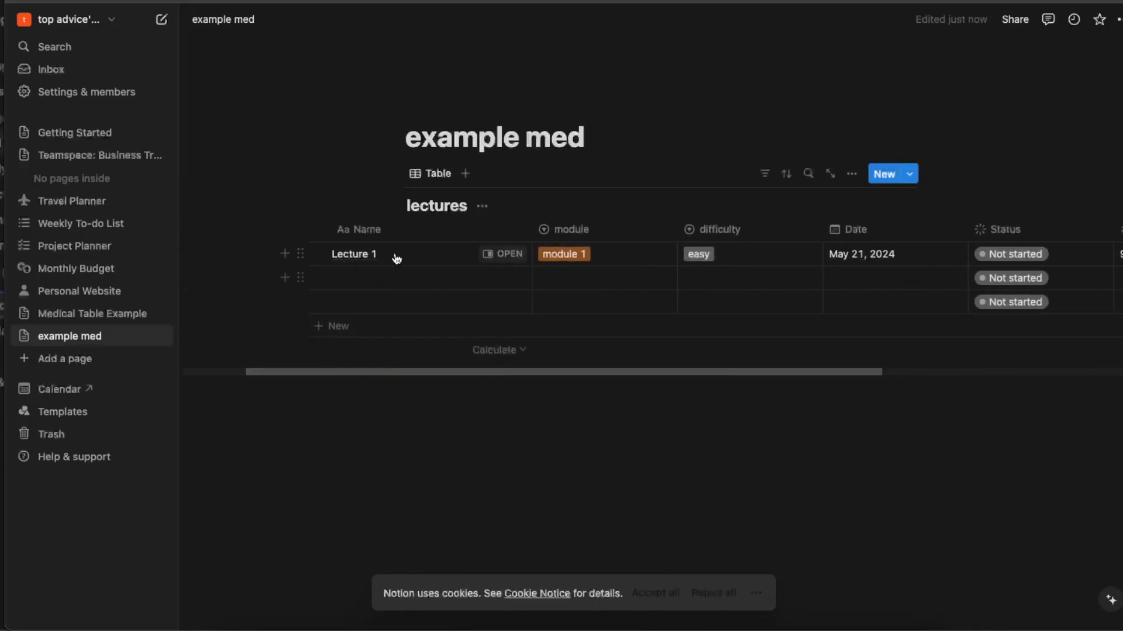
{"action": "left_click", "coordinate": [400, 247]}
{"action": "left_click", "coordinate": [534, 400]}
{"action": "left_click_drag", "start_coordinate": [535, 373], "coordinate": [569, 373]}
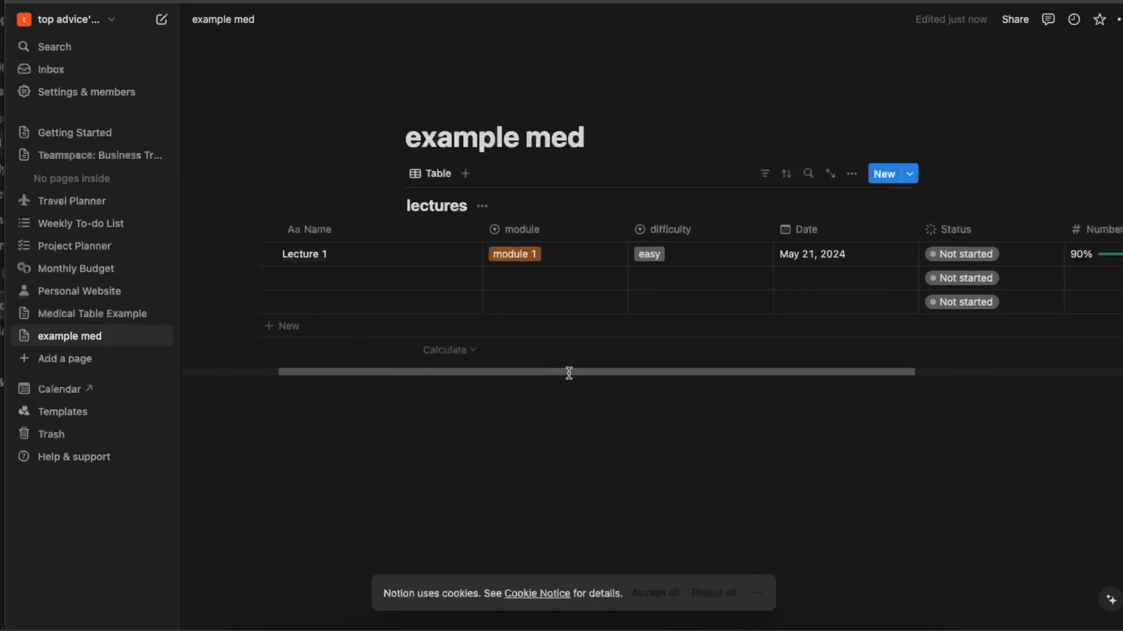
{"action": "type", "text": "o"}
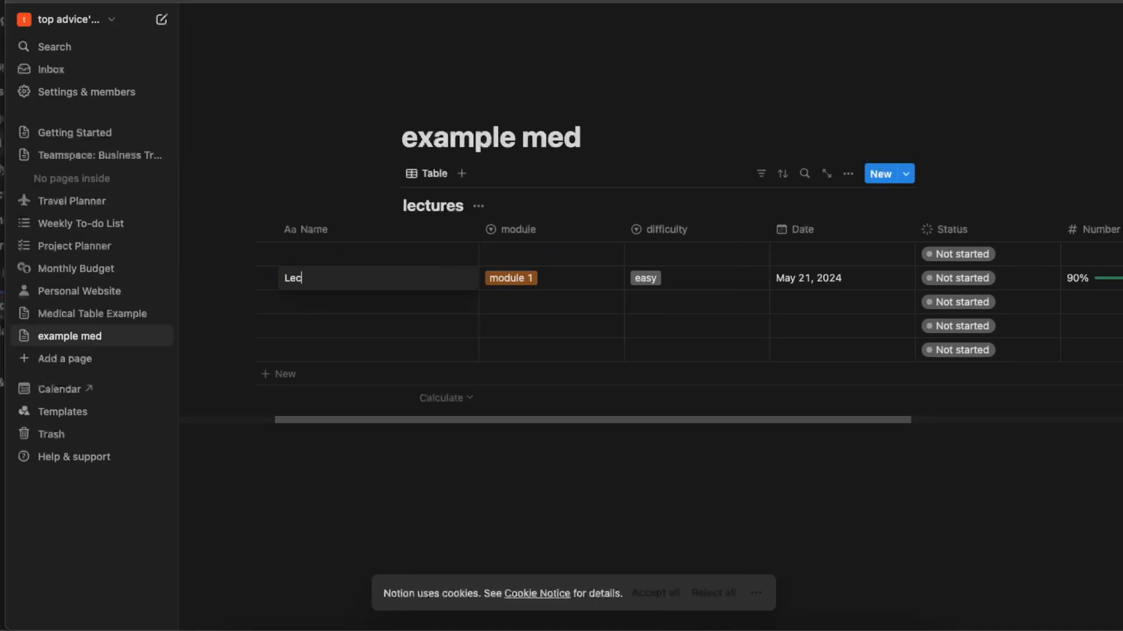
{"action": "type", "text": "1"}
{"action": "key", "text": "Escape"}
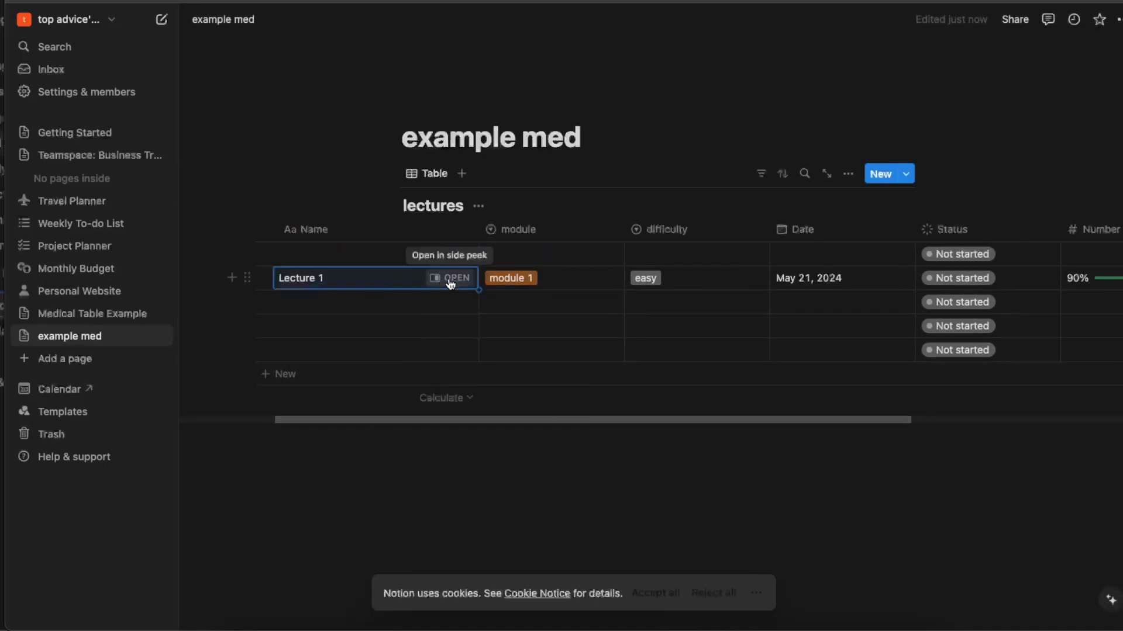
Step: Open the Lecture 1 row as a side-peek page and change its module property to the "module" option
{"action": "left_click", "coordinate": [445, 279]}
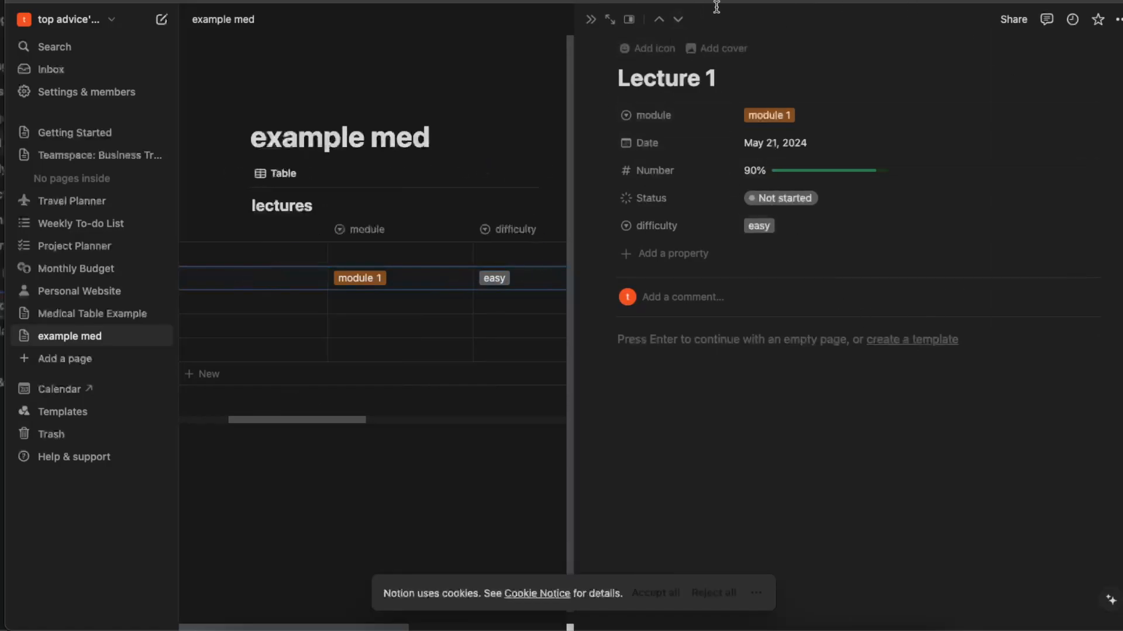
{"action": "left_click", "coordinate": [778, 115]}
{"action": "left_click", "coordinate": [785, 182]}
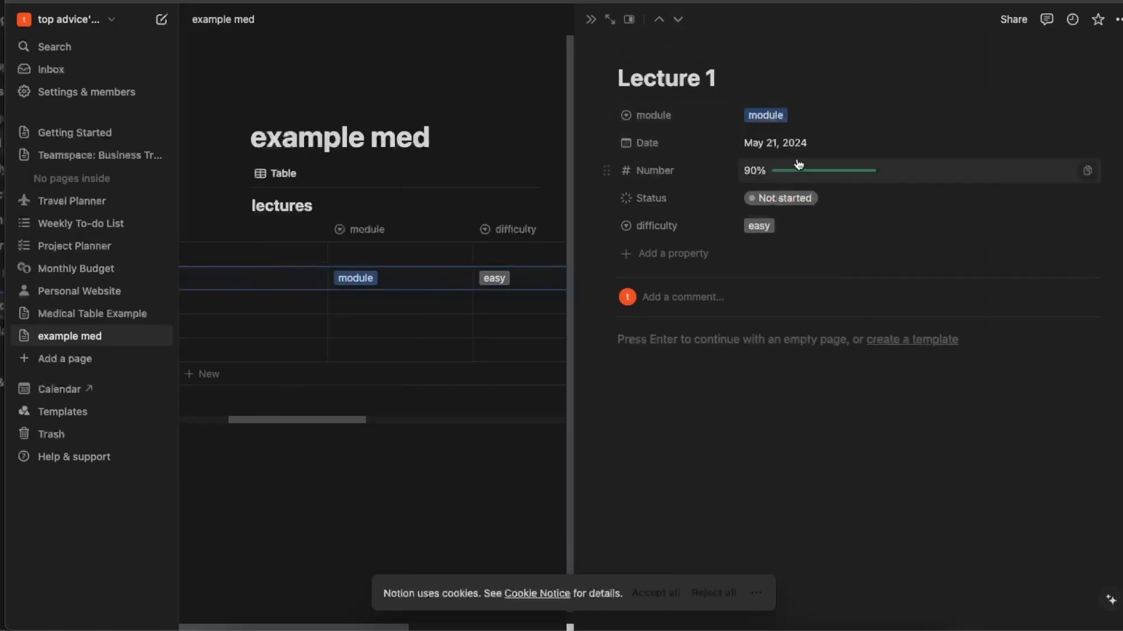
{"action": "left_click", "coordinate": [784, 175]}
Step: Set the Lecture 1 page's status to In progress and its difficulty to hard
{"action": "left_click", "coordinate": [778, 200]}
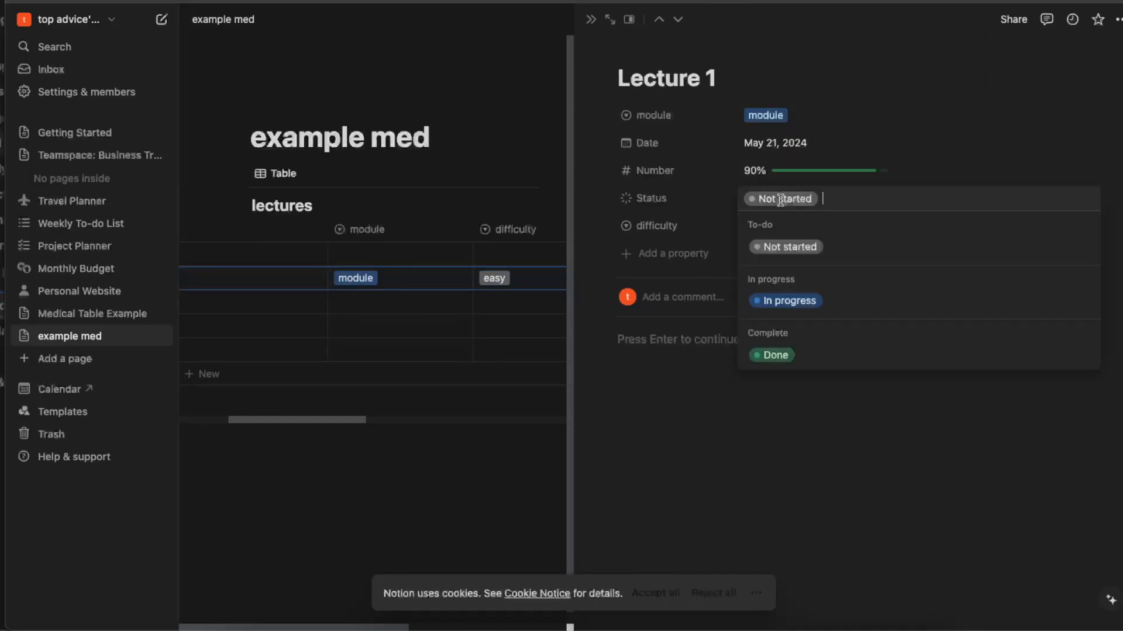
{"action": "left_click", "coordinate": [779, 300]}
{"action": "left_click", "coordinate": [757, 225]}
{"action": "left_click", "coordinate": [780, 319]}
Step: Start an empty content body beneath the properties of the Lecture 1 page
{"action": "left_click", "coordinate": [657, 254]}
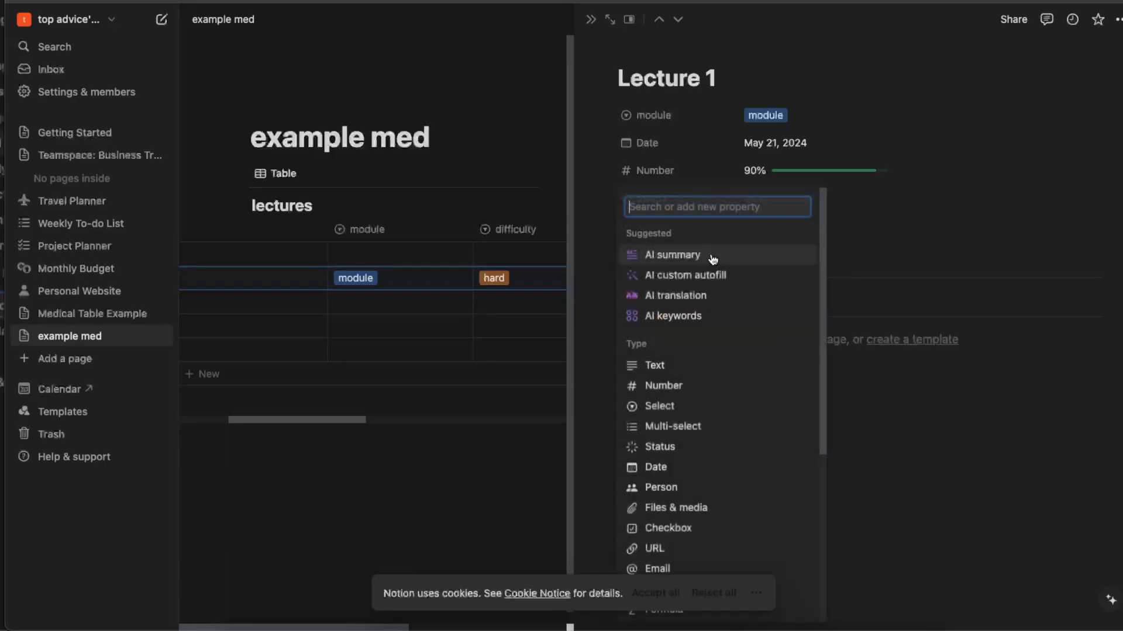
{"action": "left_click", "coordinate": [993, 442]}
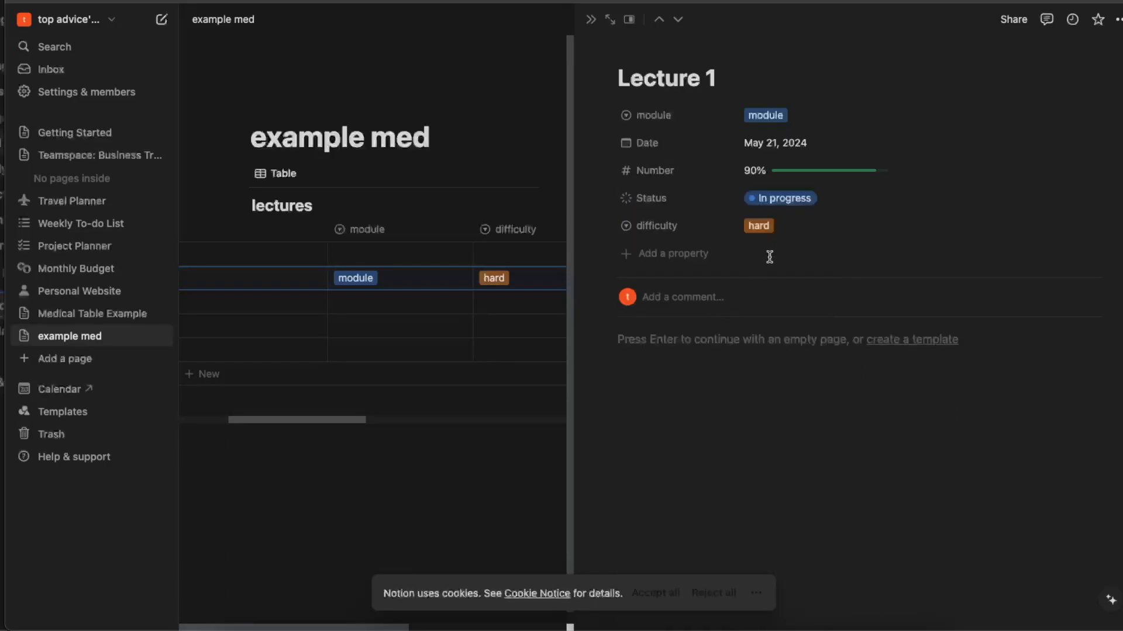
{"action": "left_click", "coordinate": [777, 343]}
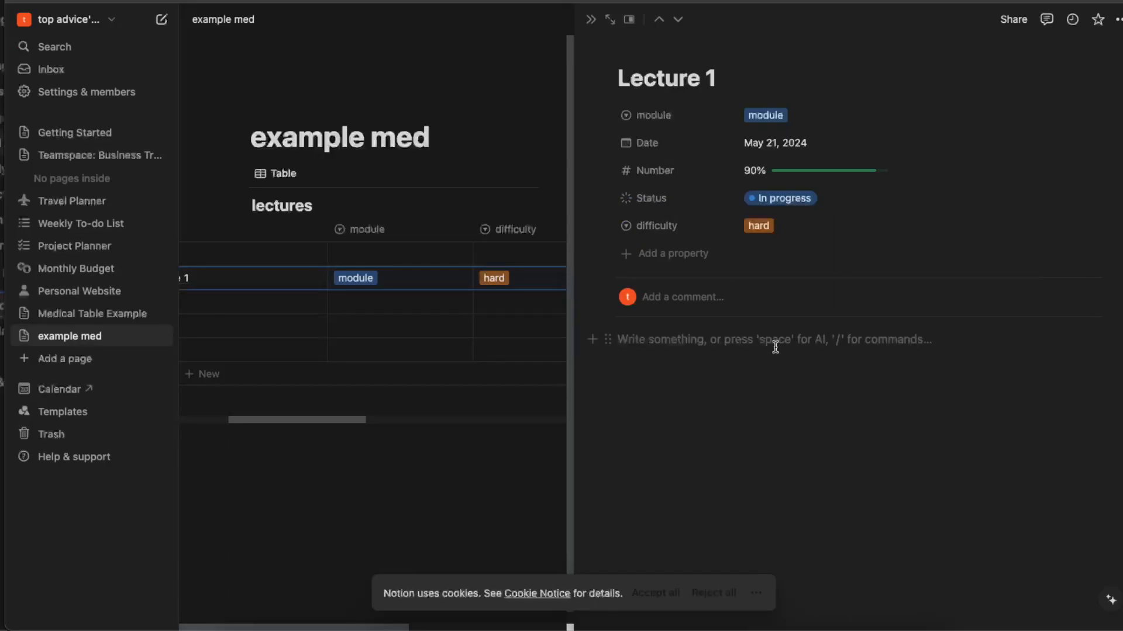
Step: Examine how the Urinary system and Introduction to the kidney entries in the Medical Table Example are laid out as pages
{"action": "left_click", "coordinate": [73, 314]}
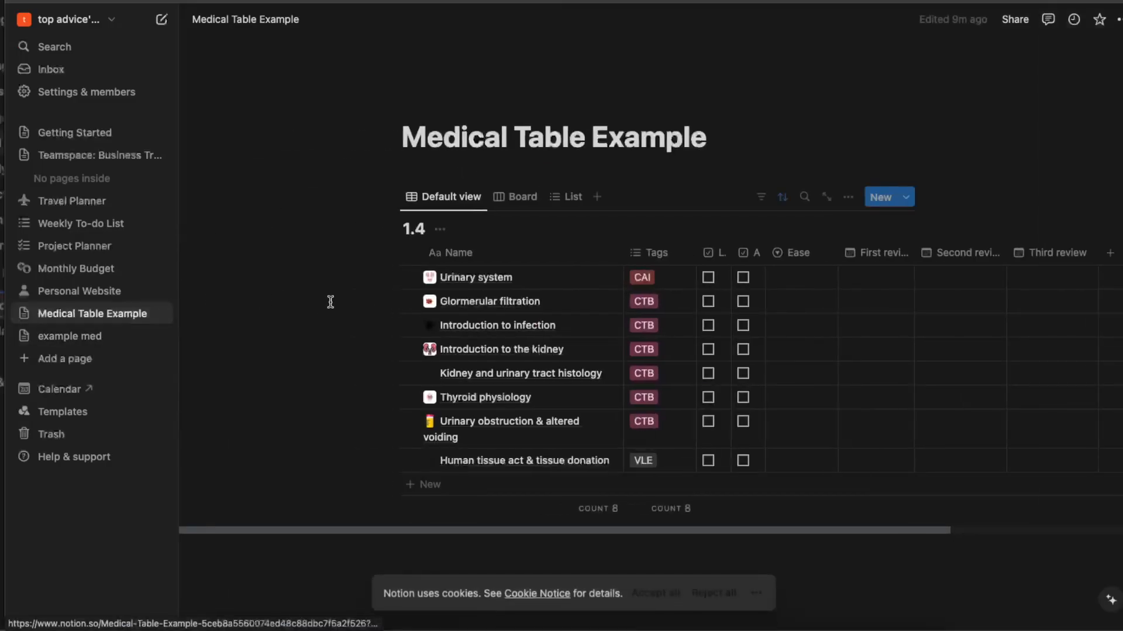
{"action": "left_click", "coordinate": [469, 280]}
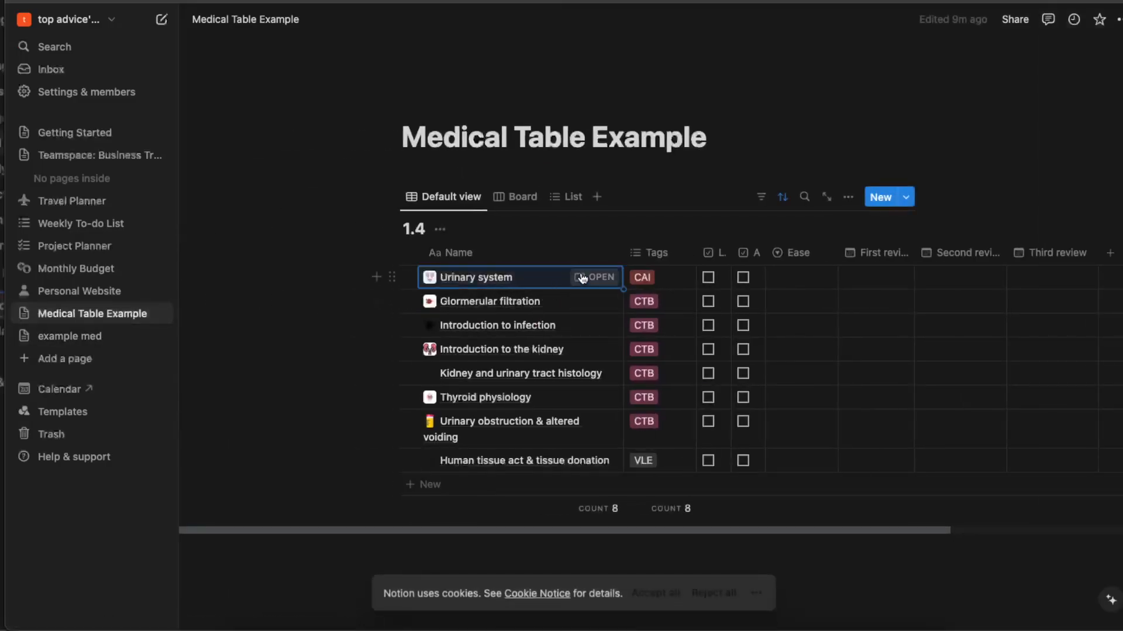
{"action": "left_click", "coordinate": [584, 277]}
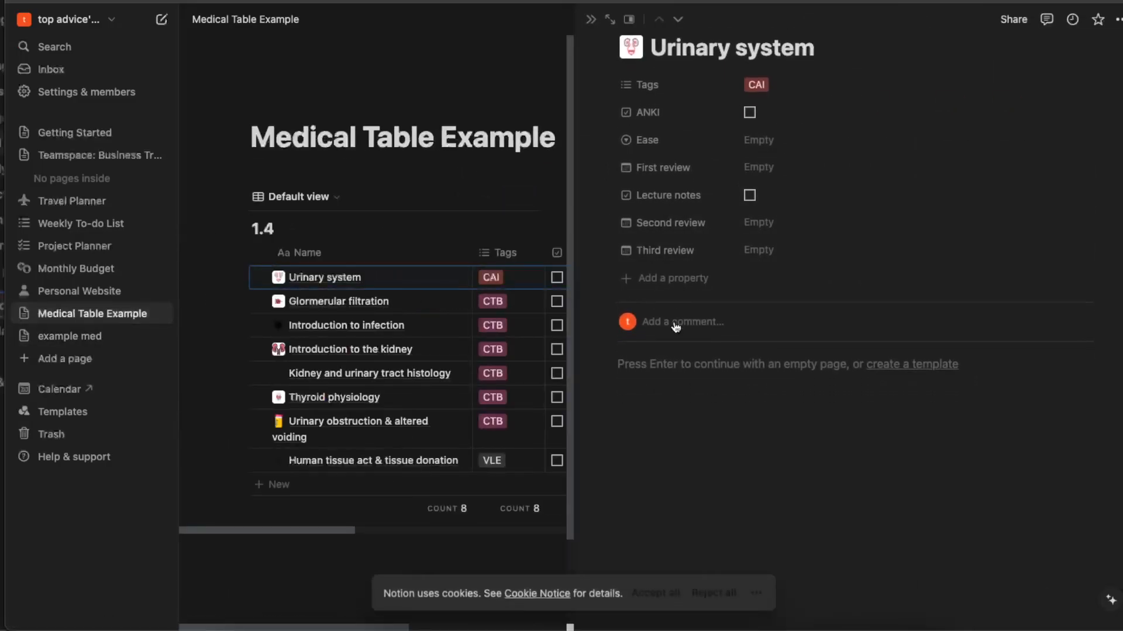
{"action": "left_click", "coordinate": [455, 349]}
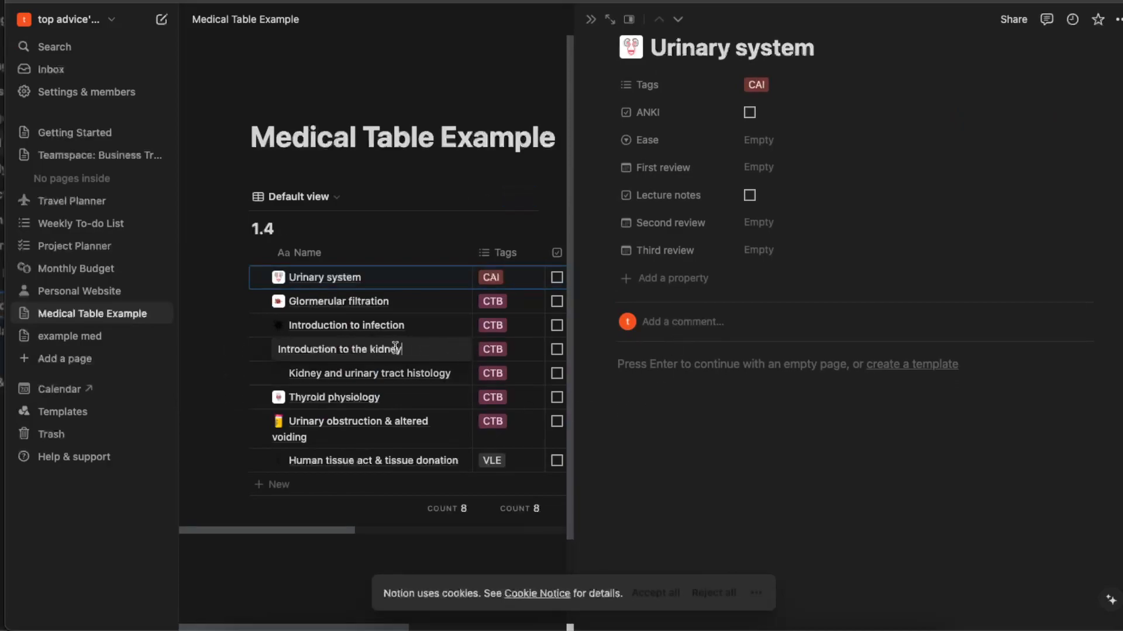
{"action": "key", "text": "Escape"}
{"action": "left_click", "coordinate": [448, 349]}
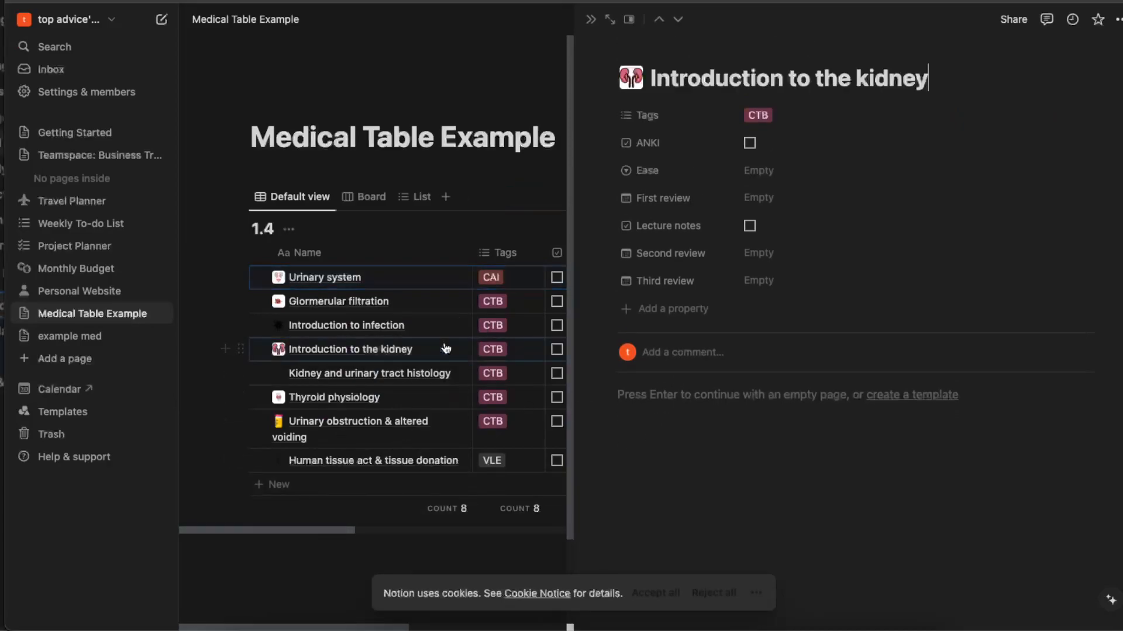
{"action": "scroll", "coordinate": [849, 277], "scroll_direction": "down", "scroll_amount": 1}
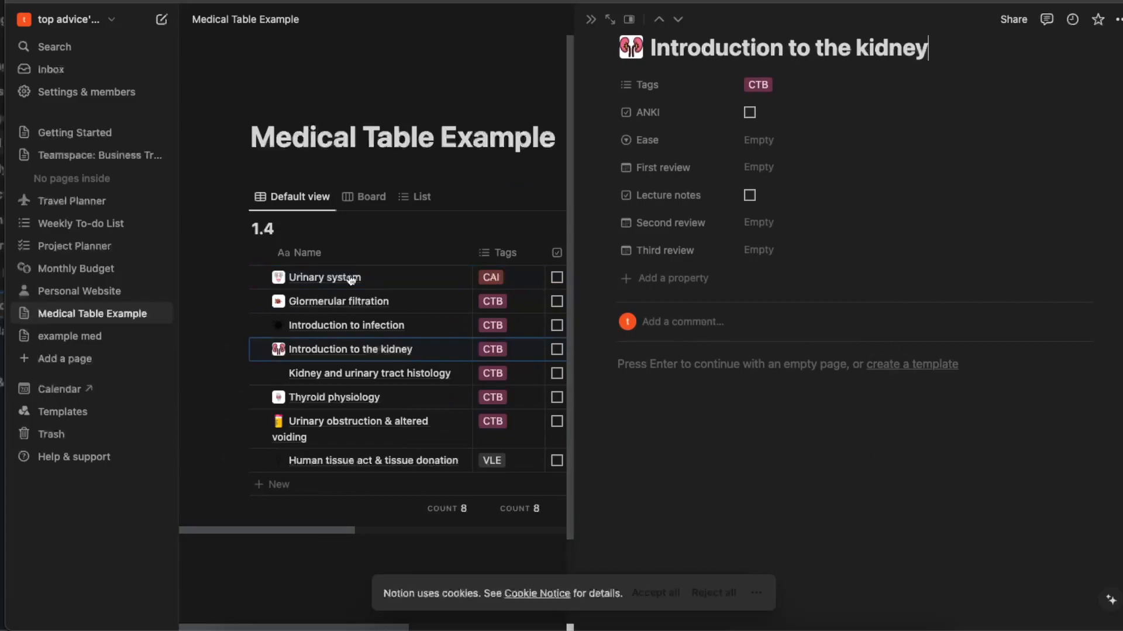
Step: Return to the example med page and reopen the Lecture 1 entry in the side peek
{"action": "left_click", "coordinate": [80, 339]}
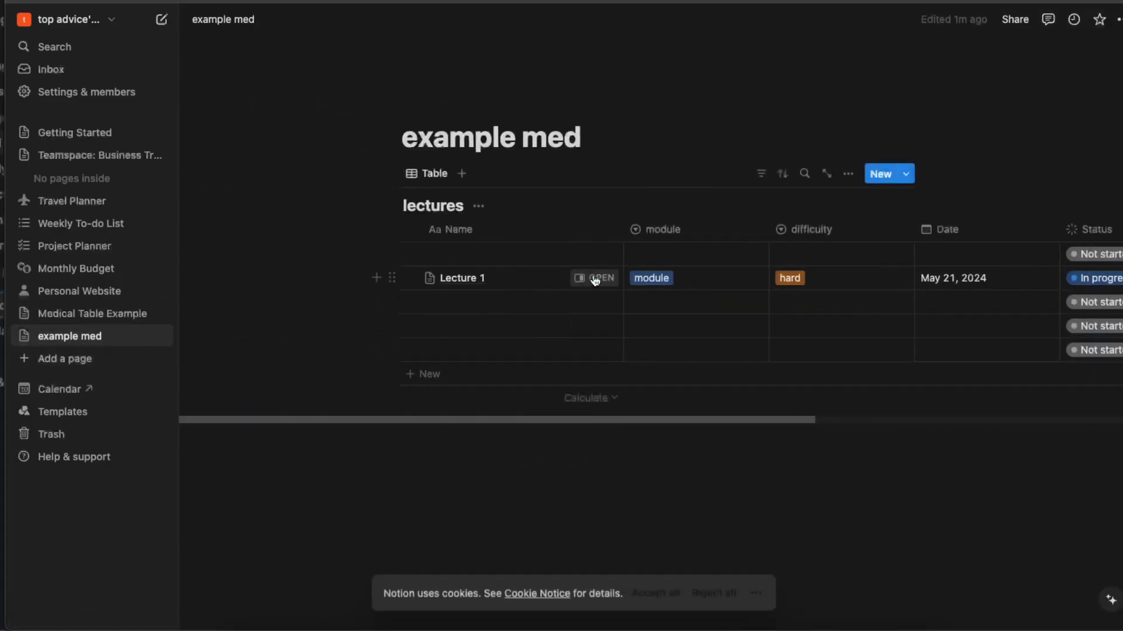
{"action": "left_click", "coordinate": [595, 279]}
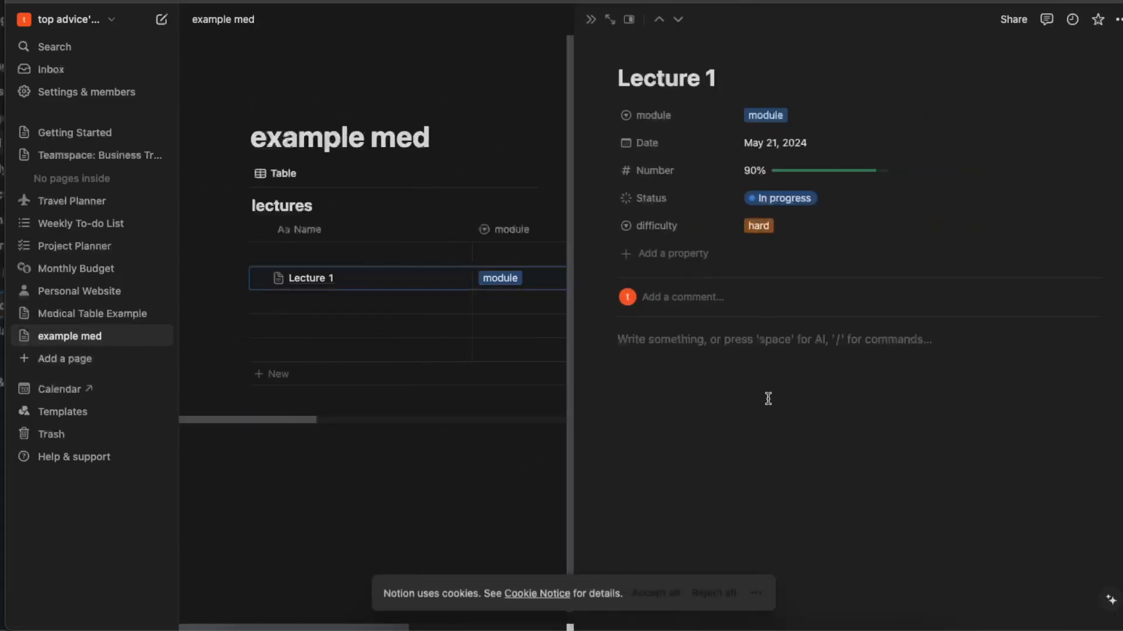